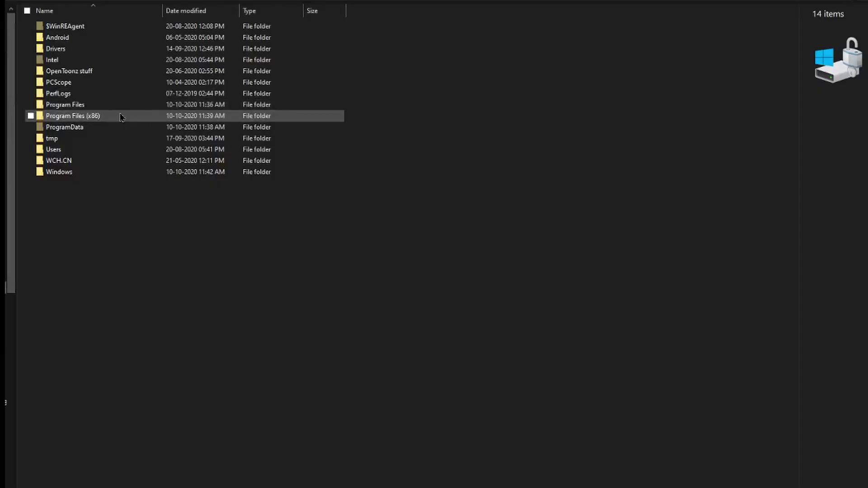
Open the liveries folder of the Boeing B737-800 under X-Plane 11's Laminar Research aircraft in Program Files (x86)
{"action": "scroll", "coordinate": [118, 126], "scroll_direction": "down", "scroll_amount": 3}
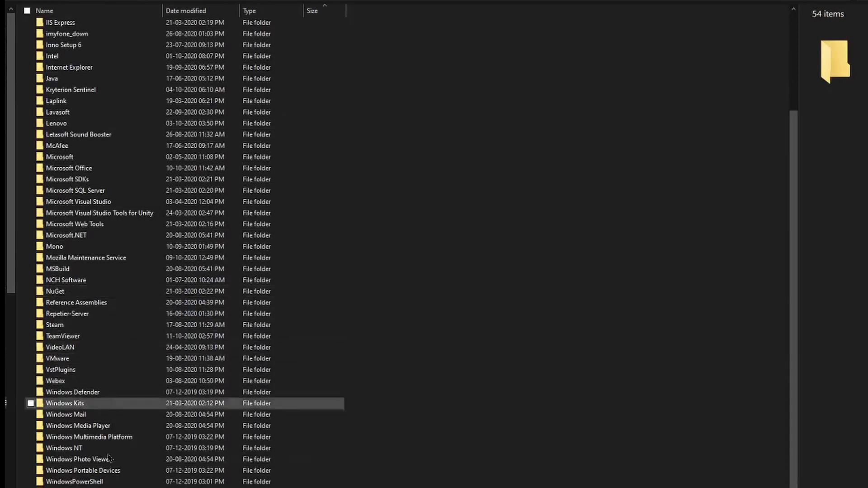
{"action": "double_click", "coordinate": [131, 487]}
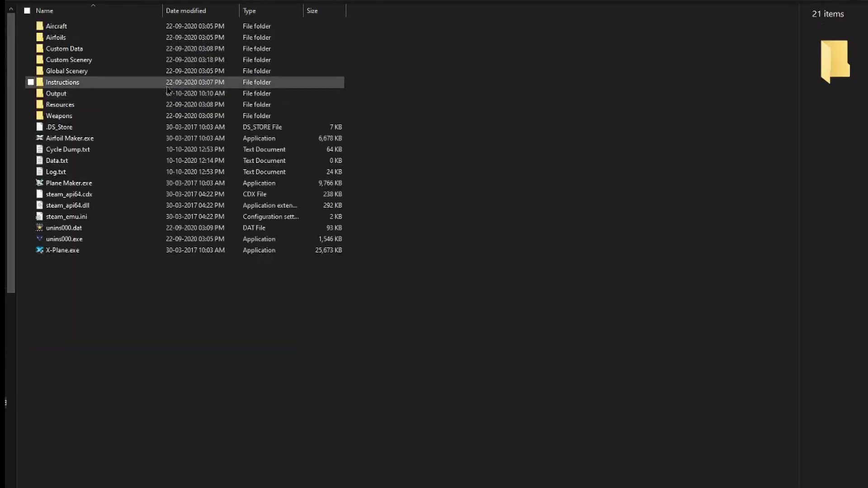
{"action": "double_click", "coordinate": [157, 26]}
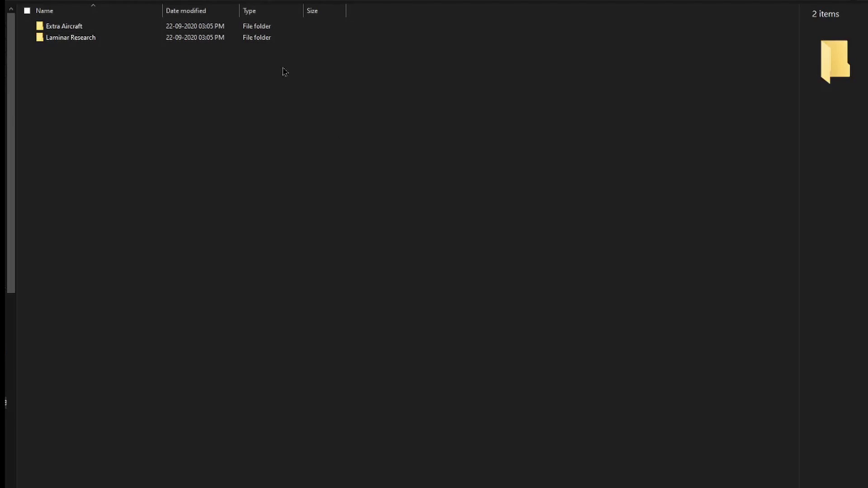
{"action": "double_click", "coordinate": [66, 42]}
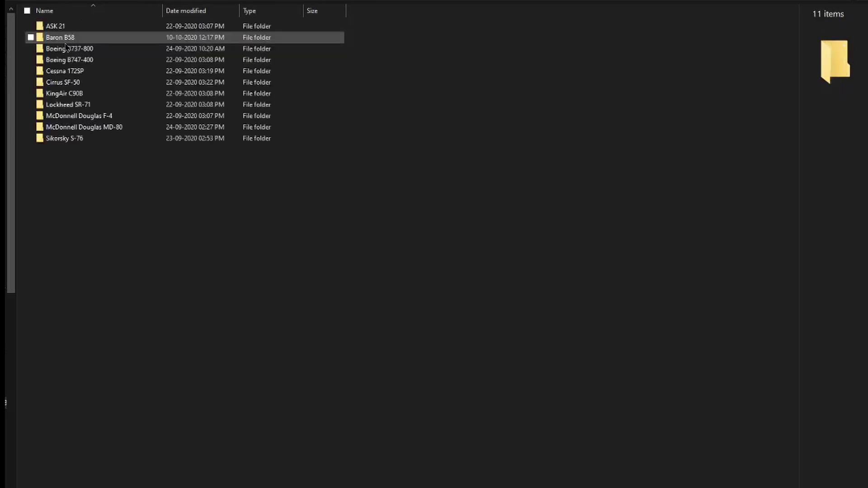
{"action": "double_click", "coordinate": [188, 53]}
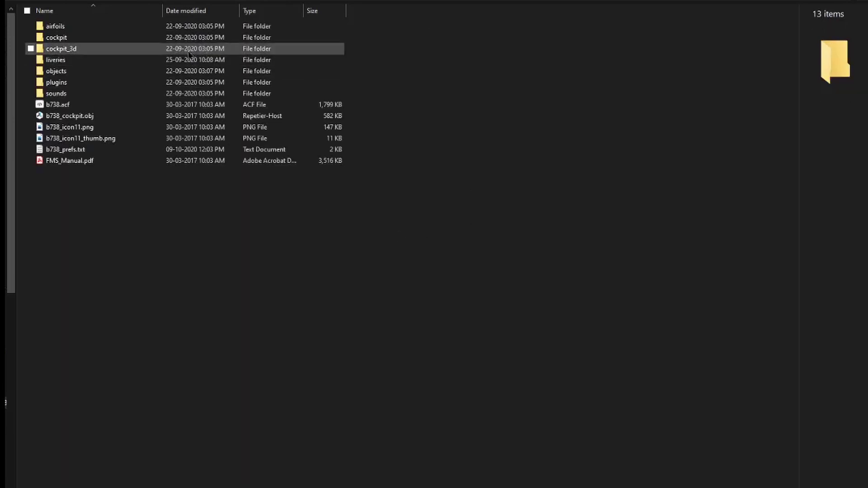
{"action": "double_click", "coordinate": [136, 64]}
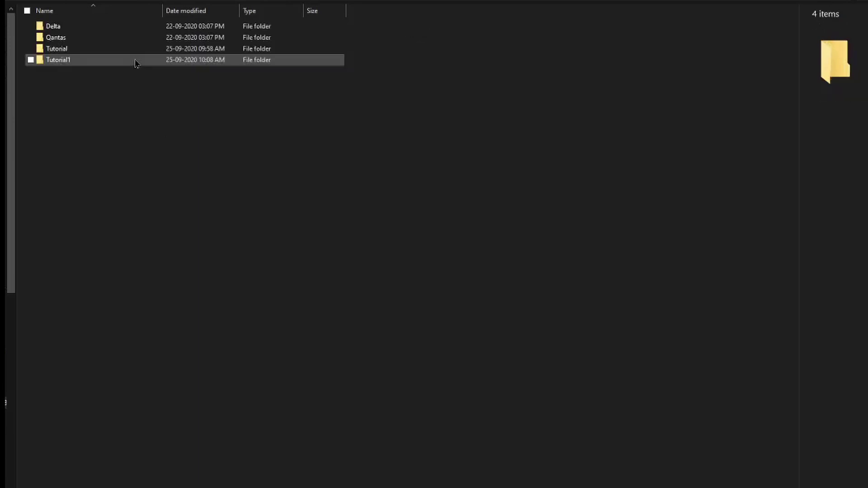
Duplicate the Qantas livery folder and name the copy Flashy stuff
{"action": "left_click", "coordinate": [83, 29]}
{"action": "left_click", "coordinate": [88, 38]}
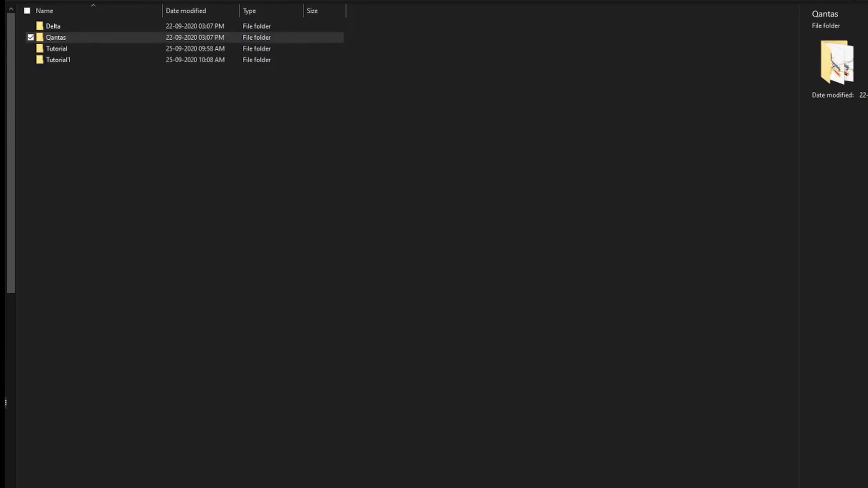
{"action": "right_click", "coordinate": [179, 40]}
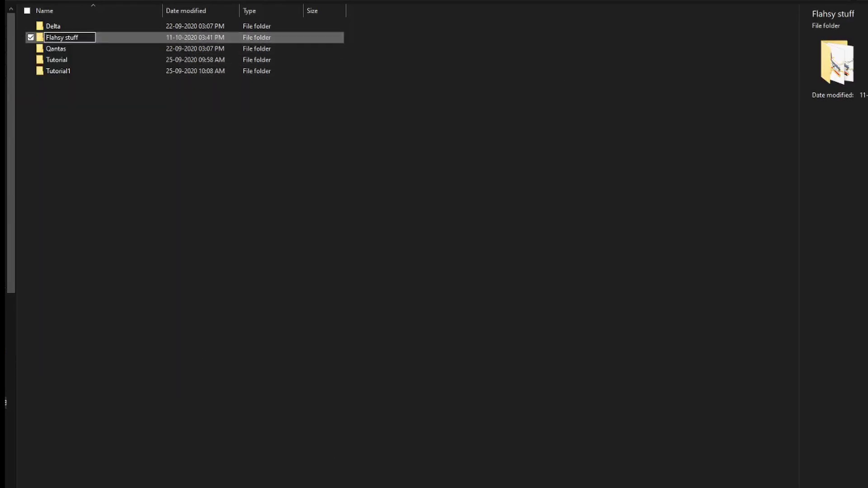
{"action": "left_click", "coordinate": [51, 37]}
{"action": "key", "text": "BackSpace"}
{"action": "type", "text": "s"}
{"action": "key", "text": "Return"}
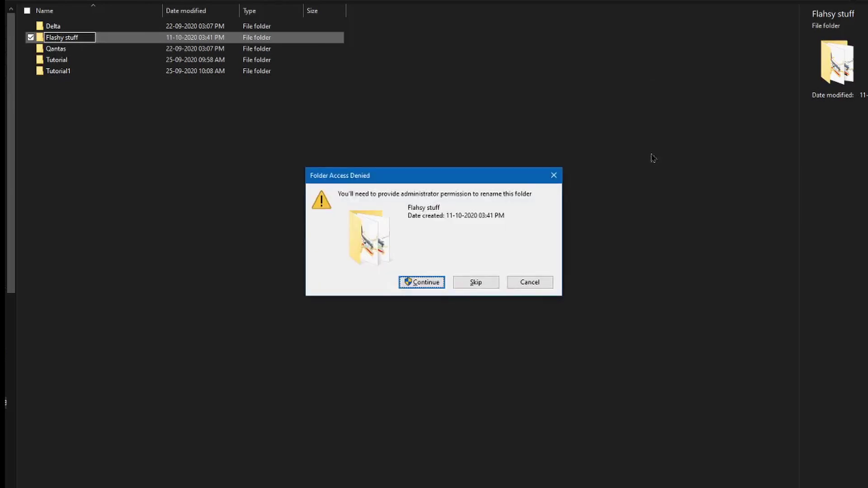
{"action": "key", "text": "Escape"}
{"action": "key", "text": "Return"}
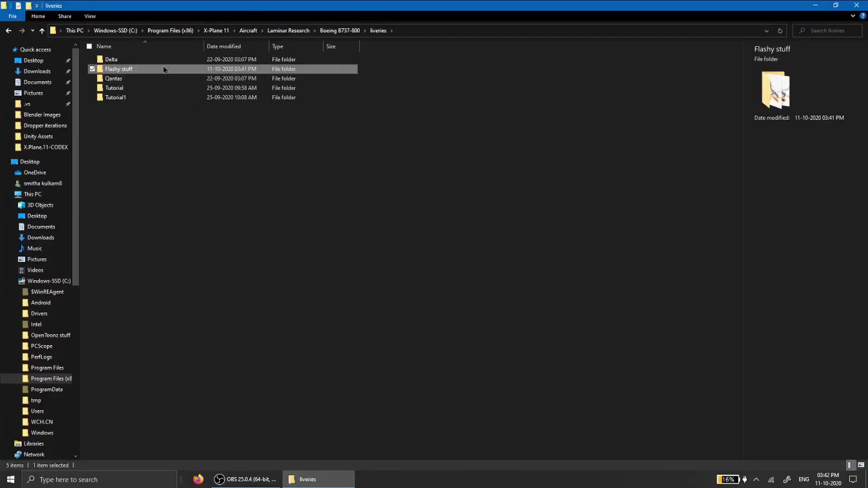
Check the two b738 icon images in the Flashy stuff folder and open its objects subfolder
{"action": "double_click", "coordinate": [164, 70]}
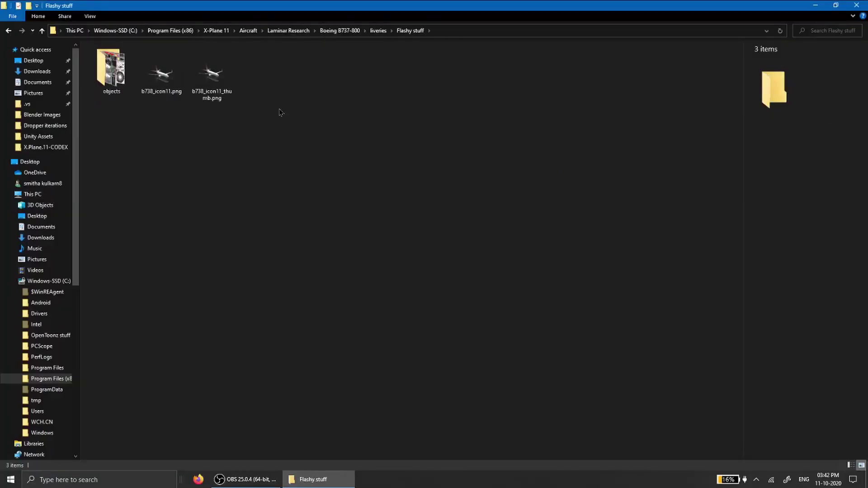
{"action": "left_click", "coordinate": [199, 77]}
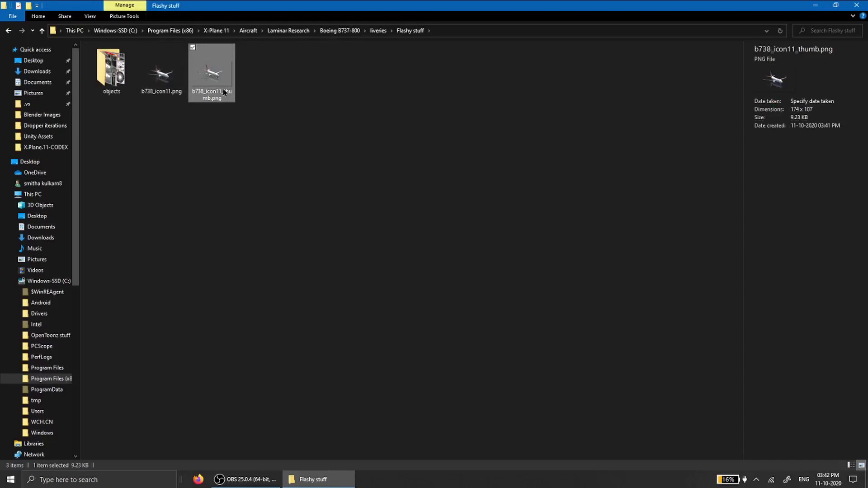
{"action": "left_click", "coordinate": [163, 93]}
{"action": "left_click", "coordinate": [629, 92]}
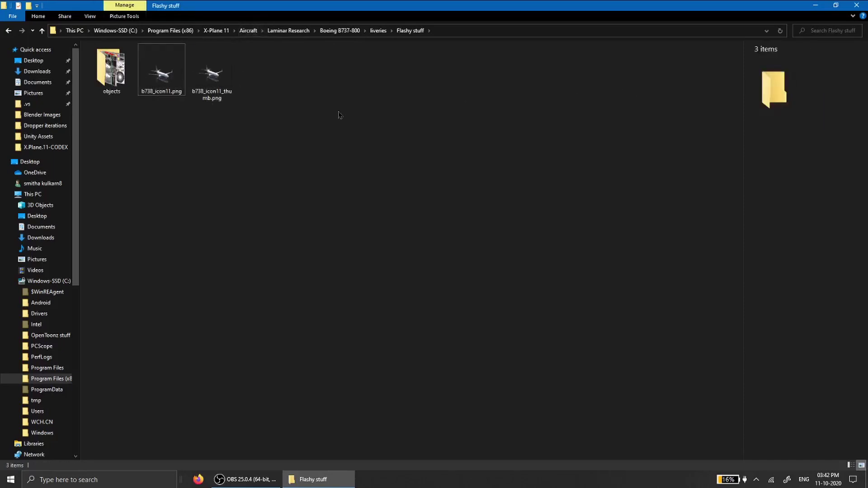
{"action": "left_click", "coordinate": [197, 96]}
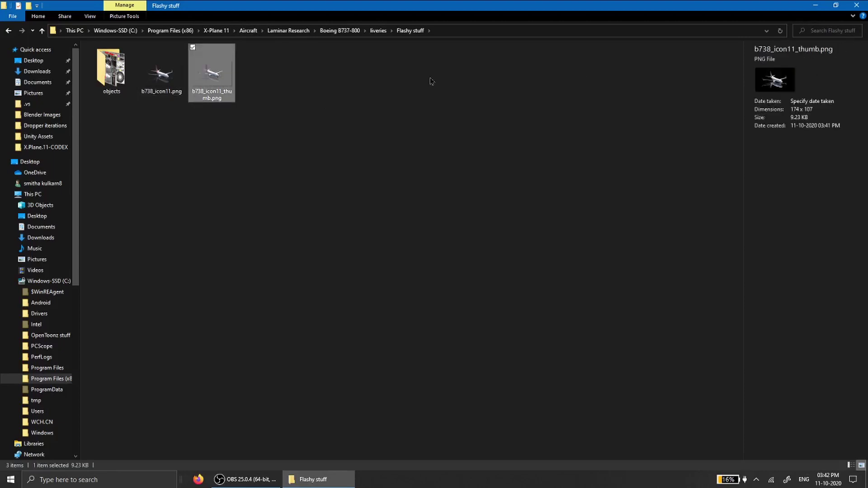
{"action": "left_click", "coordinate": [122, 80]}
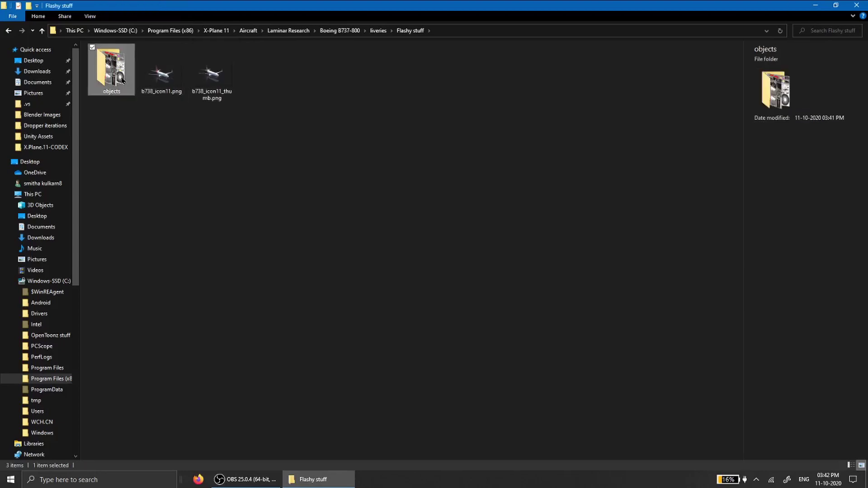
{"action": "double_click", "coordinate": [120, 65]}
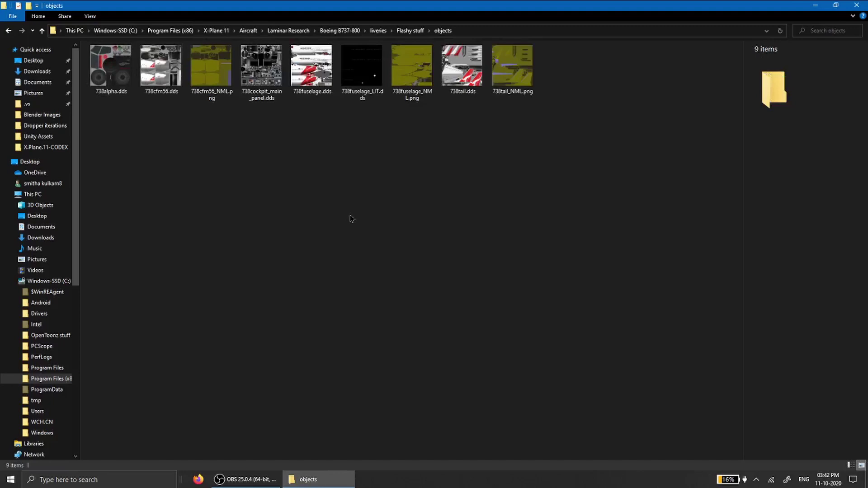
Examine the fuselage, tail and engine textures: 738fuselage.dds, 738tail.dds and 738cfm56.dds
{"action": "left_click", "coordinate": [307, 88]}
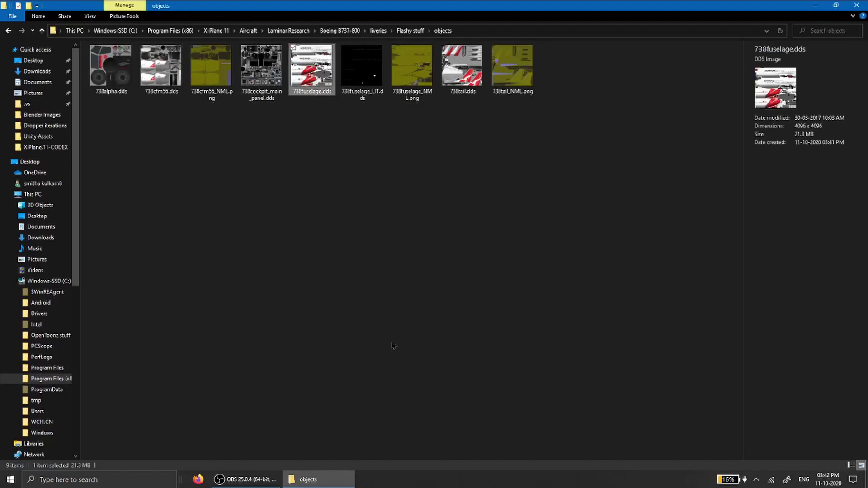
{"action": "left_click", "coordinate": [308, 144]}
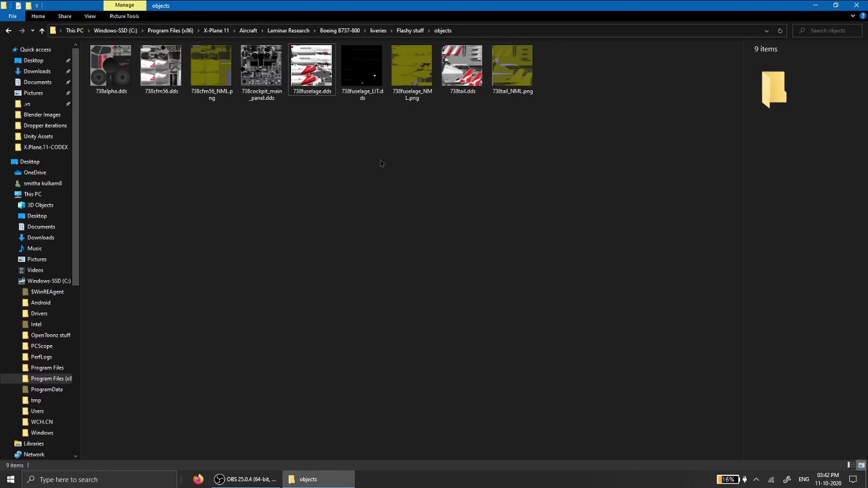
{"action": "left_click", "coordinate": [324, 94]}
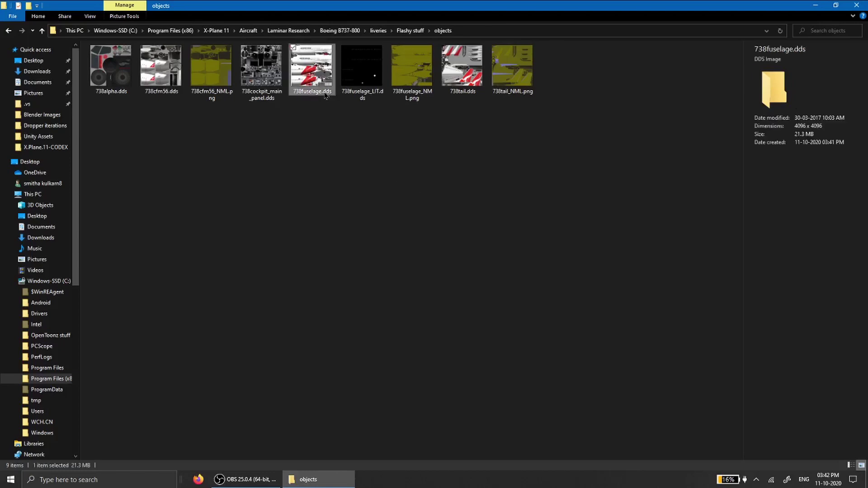
{"action": "left_click", "coordinate": [460, 70]}
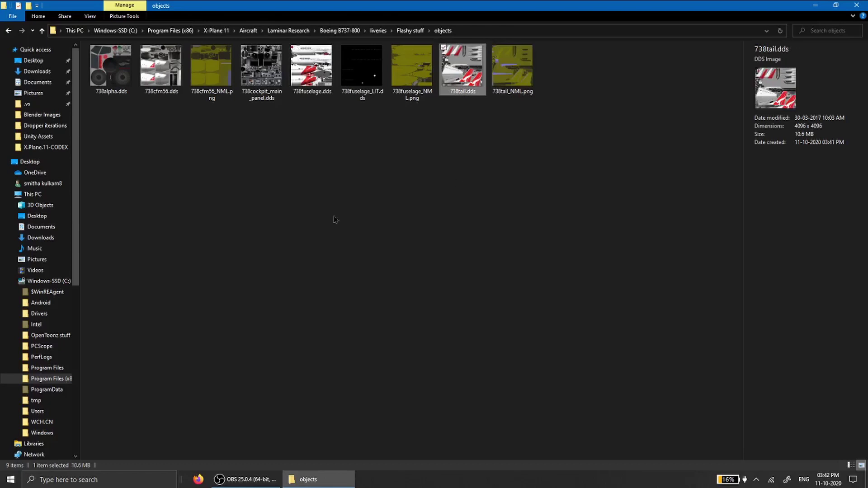
{"action": "left_click", "coordinate": [161, 72]}
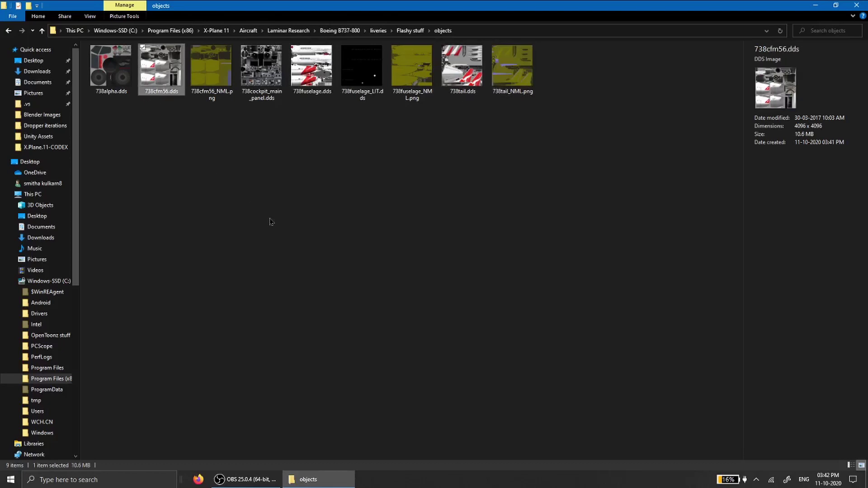
Launch XnConvert and add 738fuselage.dds from the objects folder as the input file
{"action": "left_click", "coordinate": [309, 89]}
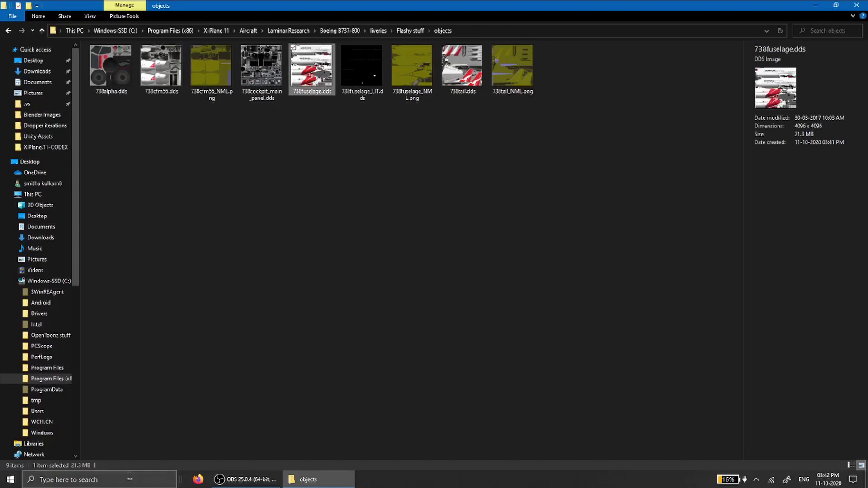
{"action": "left_click", "coordinate": [129, 481]}
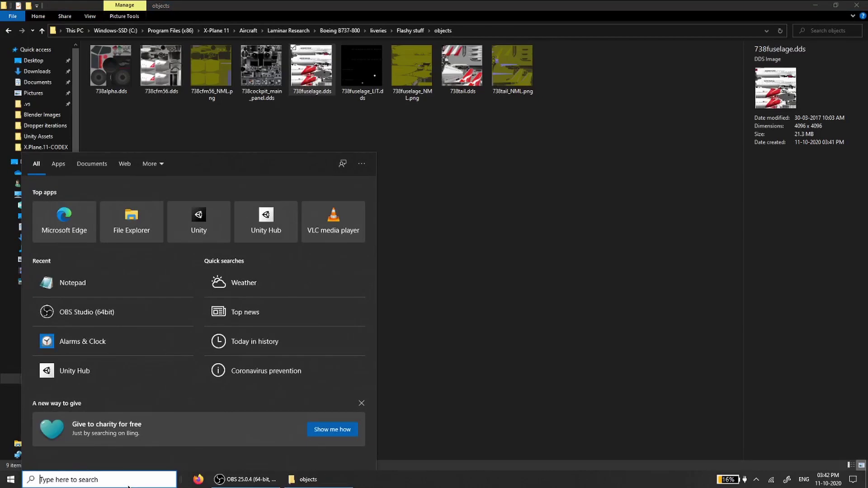
{"action": "type", "text": "xnconvert"}
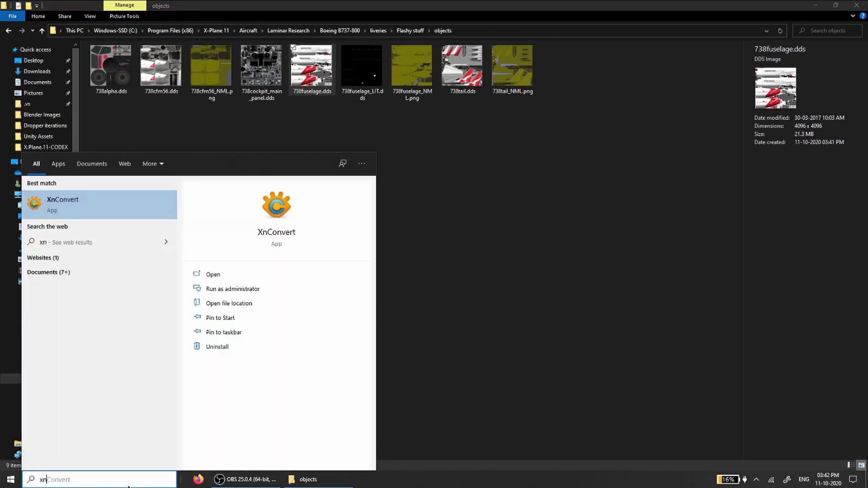
{"action": "left_click", "coordinate": [76, 452]}
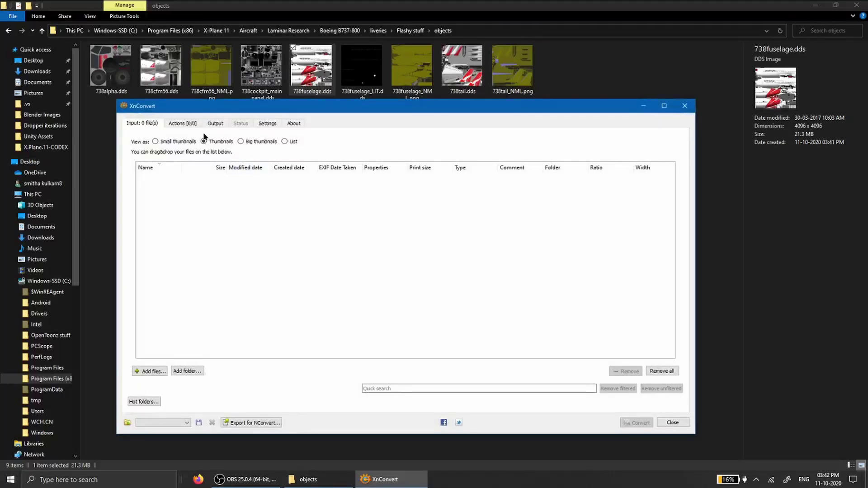
{"action": "left_click_drag", "start_coordinate": [308, 70], "coordinate": [323, 210]}
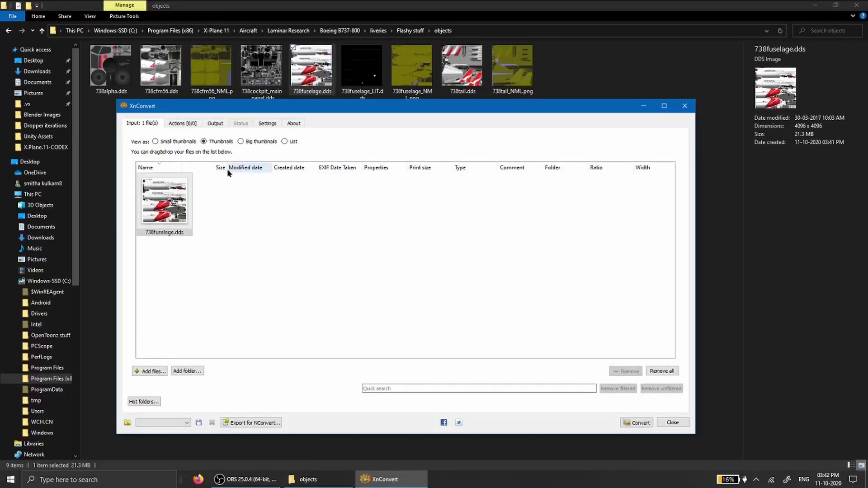
Review the output folder and preview, and convert 738fuselage.dds to PNG in the desktop's Converted Liveries folder
{"action": "left_click", "coordinate": [216, 125]}
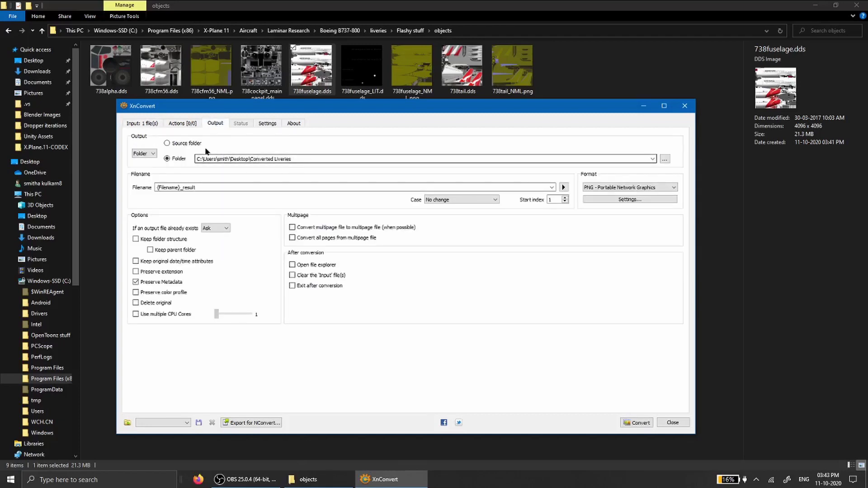
{"action": "left_click_drag", "start_coordinate": [195, 159], "coordinate": [295, 160]}
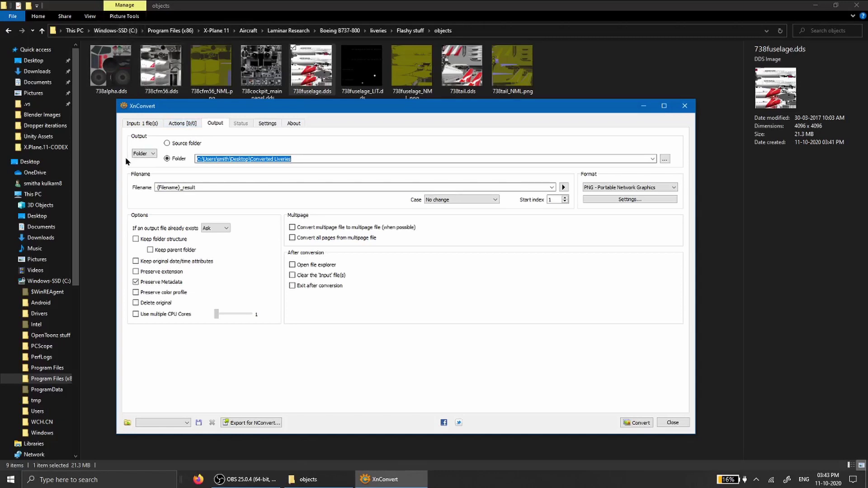
{"action": "left_click", "coordinate": [176, 123]}
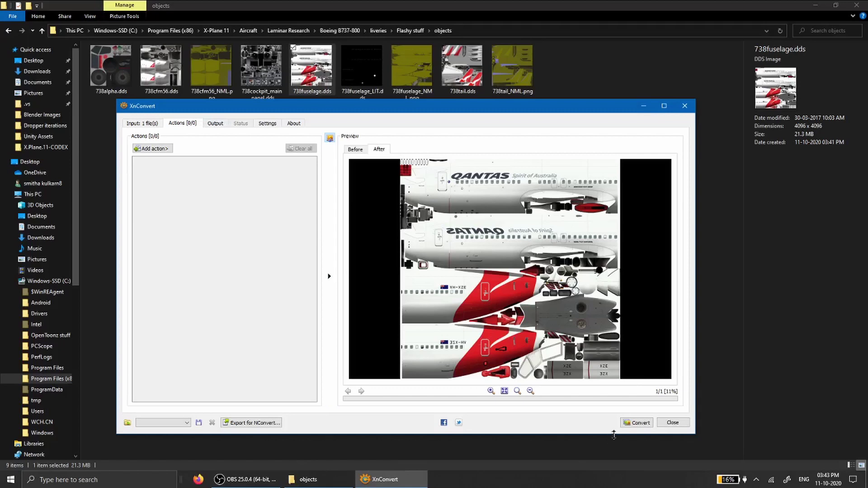
{"action": "left_click", "coordinate": [627, 425]}
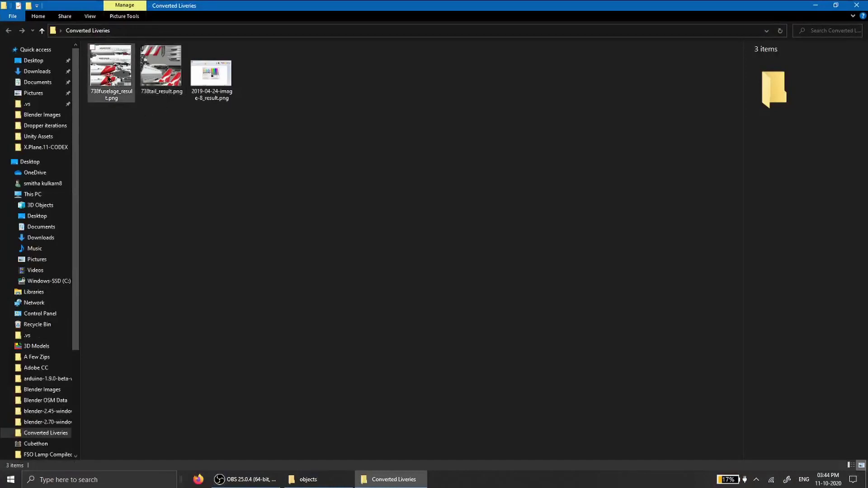
Open 738fuselage_result.png from the Converted Liveries folder for editing in Paint, with the view at 25%
{"action": "left_click", "coordinate": [110, 81]}
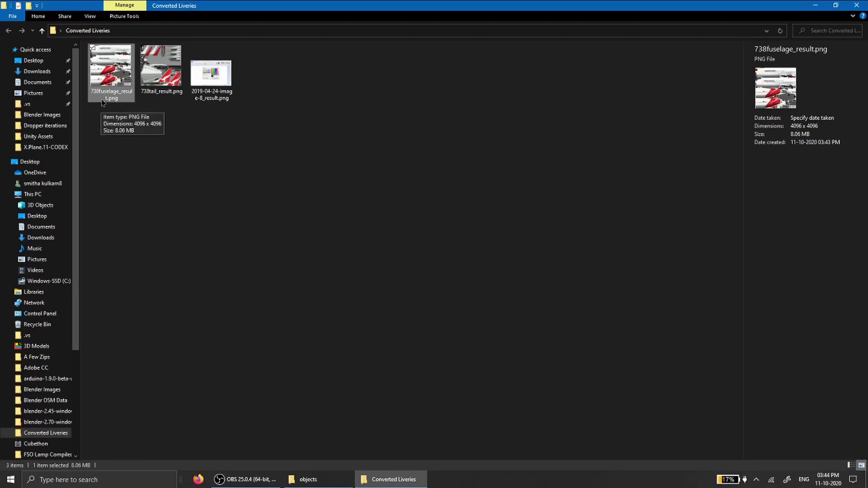
{"action": "double_click", "coordinate": [99, 97]}
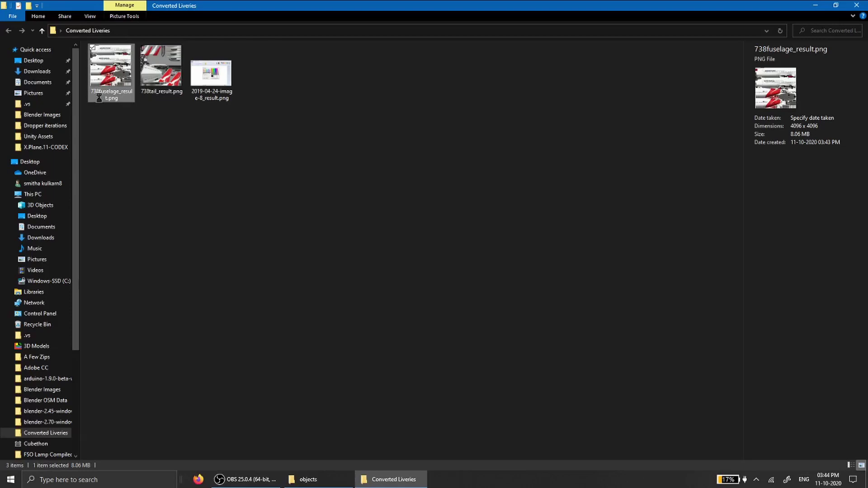
{"action": "right_click", "coordinate": [100, 97]}
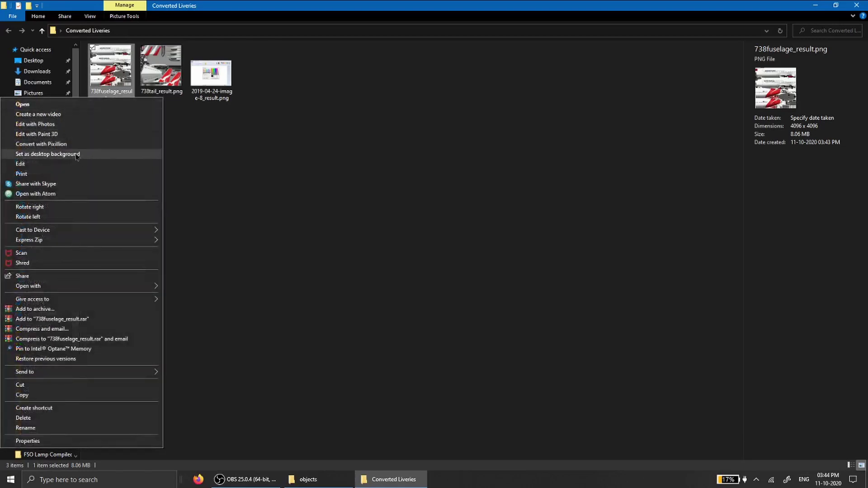
{"action": "left_click", "coordinate": [69, 167]}
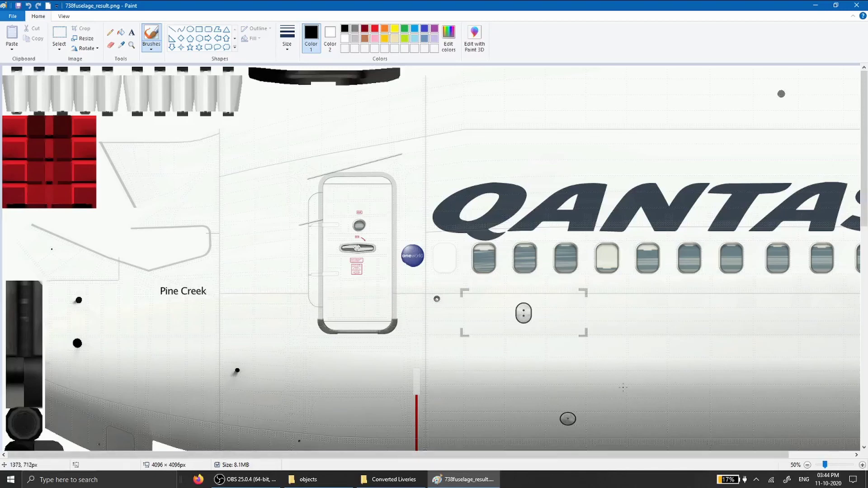
{"action": "scroll", "coordinate": [624, 388], "scroll_direction": "down", "scroll_amount": 2}
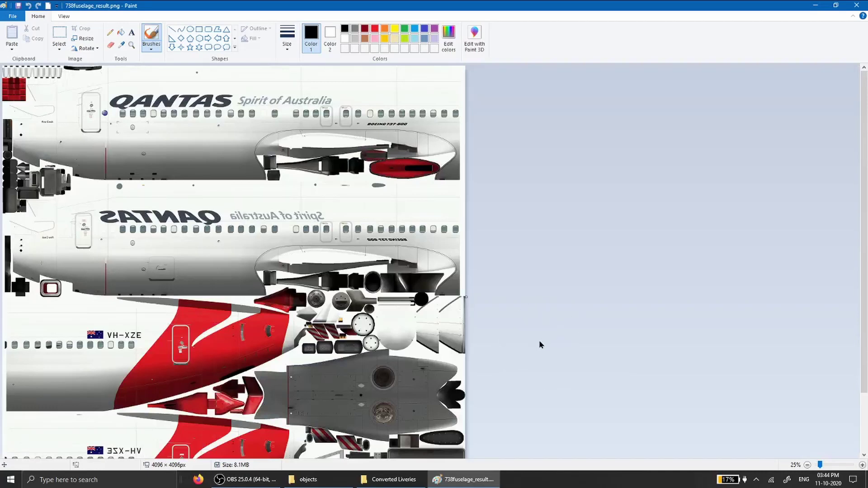
Trace the first fuselage side with a closed polygon about 4005 × 929 px, following the roof, wing cutout, belly and nose
{"action": "scroll", "coordinate": [335, 251], "scroll_direction": "down", "scroll_amount": 1}
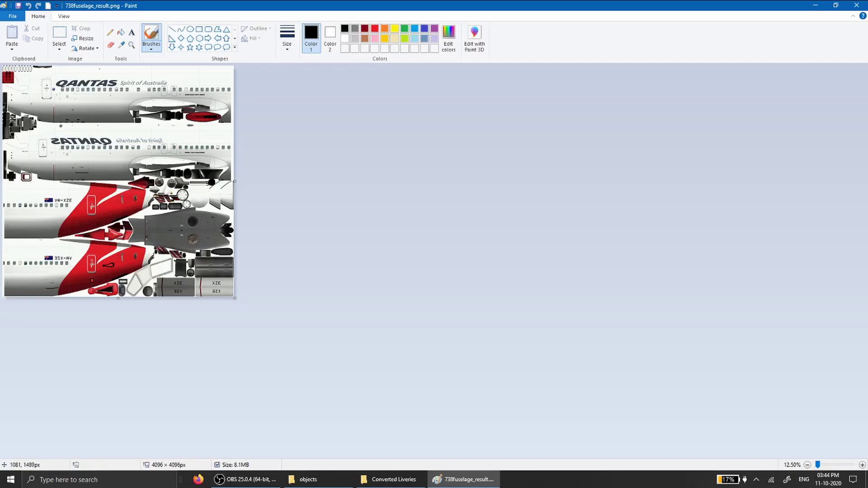
{"action": "scroll", "coordinate": [67, 152], "scroll_direction": "up", "scroll_amount": 1}
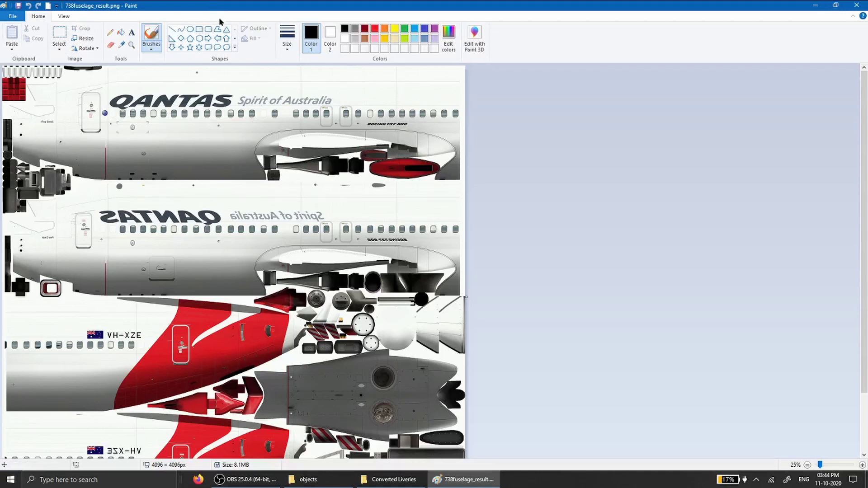
{"action": "left_click", "coordinate": [218, 33]}
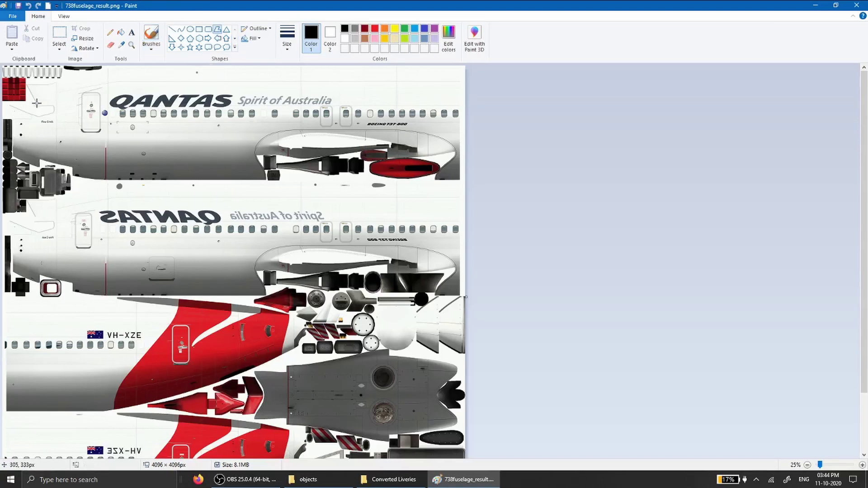
{"action": "left_click_drag", "start_coordinate": [36, 103], "coordinate": [62, 90]}
{"action": "left_click", "coordinate": [108, 82]}
{"action": "left_click", "coordinate": [254, 82]}
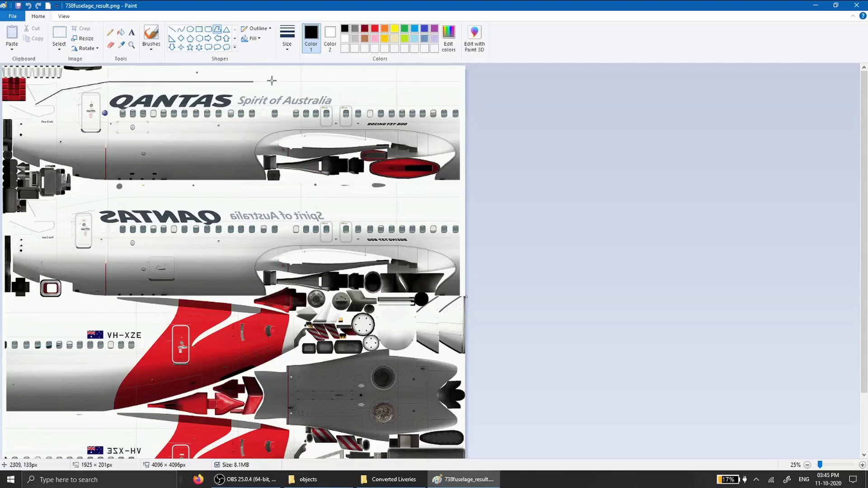
{"action": "left_click", "coordinate": [460, 80]}
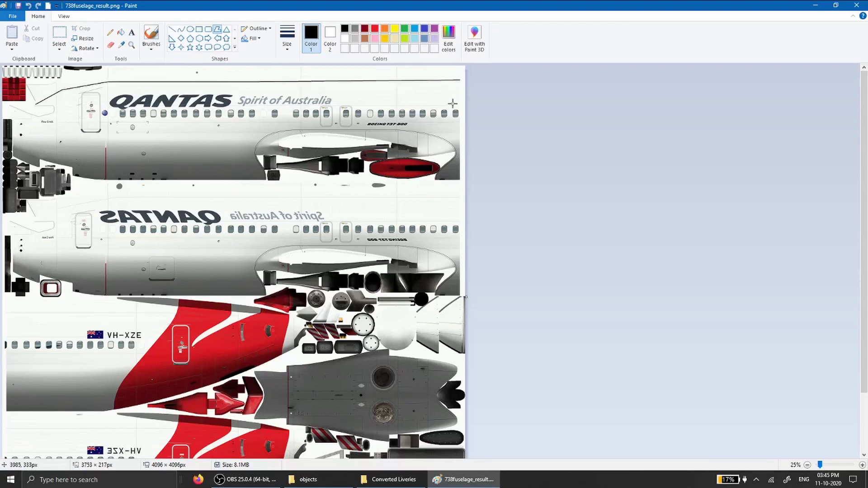
{"action": "left_click", "coordinate": [460, 180]}
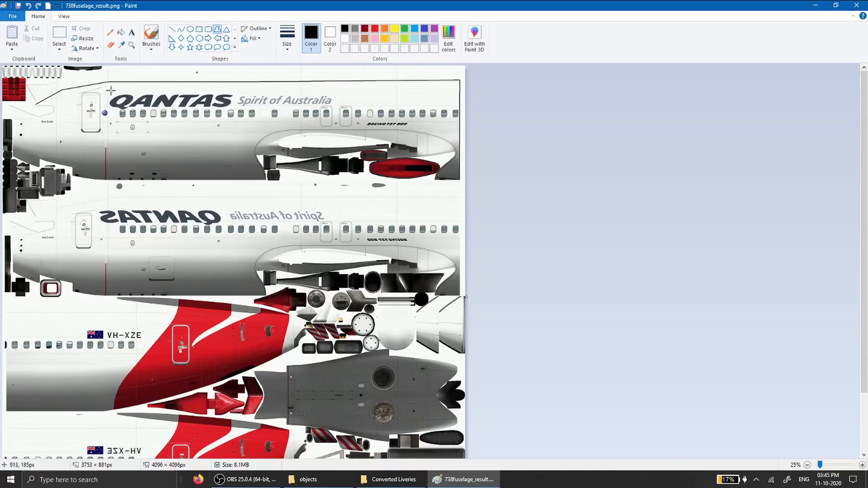
{"action": "left_click", "coordinate": [454, 153]}
{"action": "left_click", "coordinate": [417, 130]}
{"action": "left_click", "coordinate": [311, 131]}
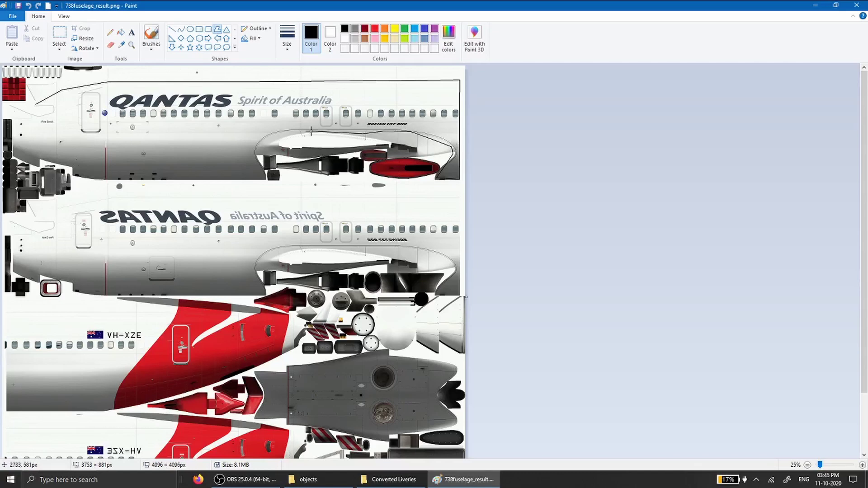
{"action": "left_click", "coordinate": [264, 148]}
{"action": "left_click", "coordinate": [265, 180]}
{"action": "left_click", "coordinate": [73, 176]}
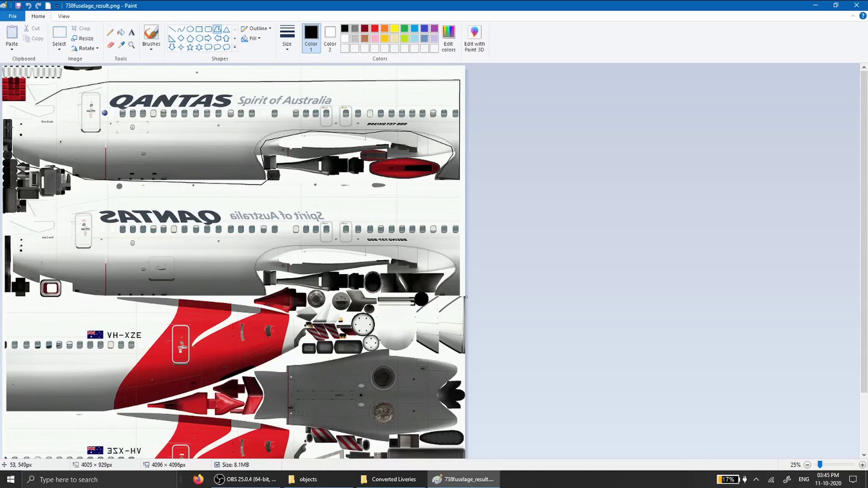
{"action": "left_click", "coordinate": [12, 102]}
{"action": "left_click", "coordinate": [52, 110]}
{"action": "double_click", "coordinate": [36, 104]}
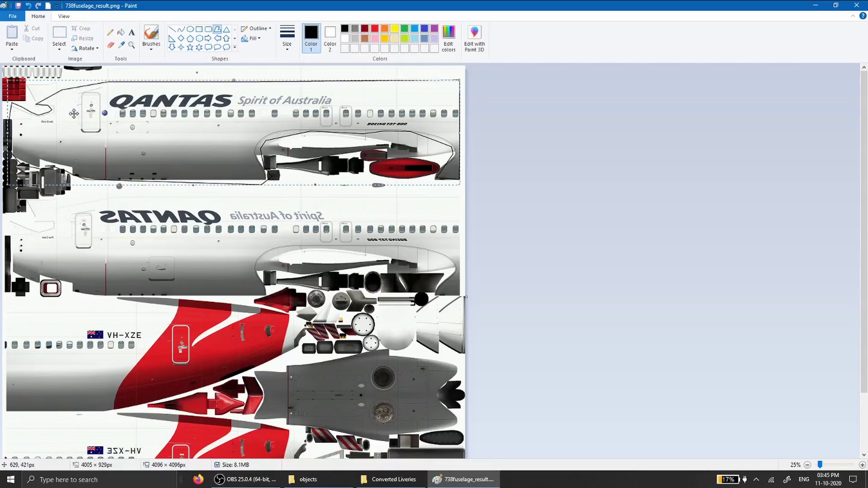
Give the first fuselage polygon a solid colour fill, with both its outline and fill in red
{"action": "left_click", "coordinate": [256, 39]}
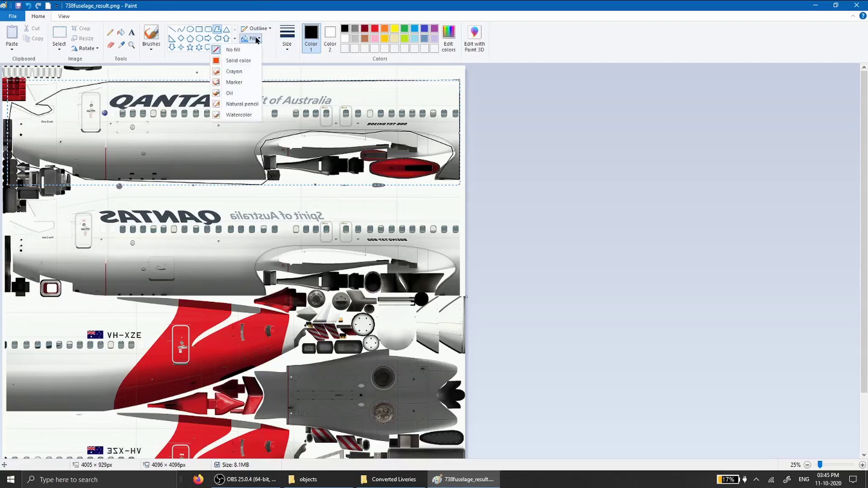
{"action": "left_click", "coordinate": [243, 60]}
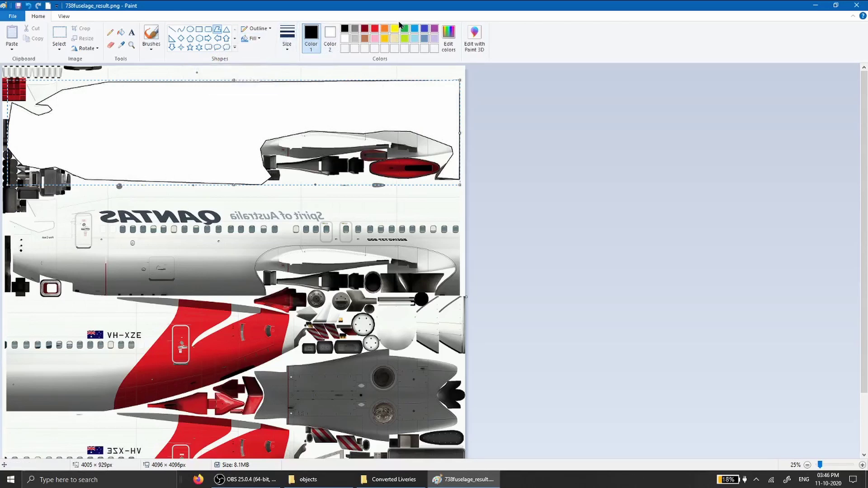
{"action": "left_click", "coordinate": [375, 28]}
{"action": "left_click", "coordinate": [330, 40]}
{"action": "left_click", "coordinate": [375, 29]}
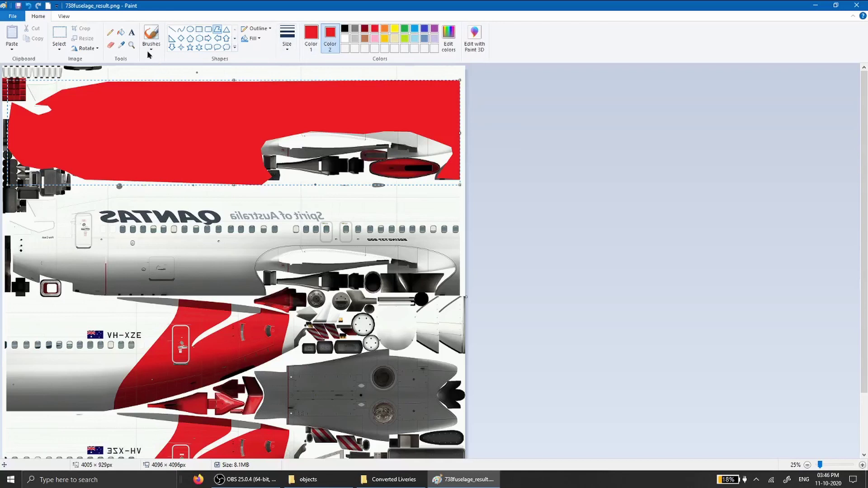
Add the yellow text ALL ABOUT FLYING across the red fuselage side, above the wing
{"action": "left_click", "coordinate": [132, 33]}
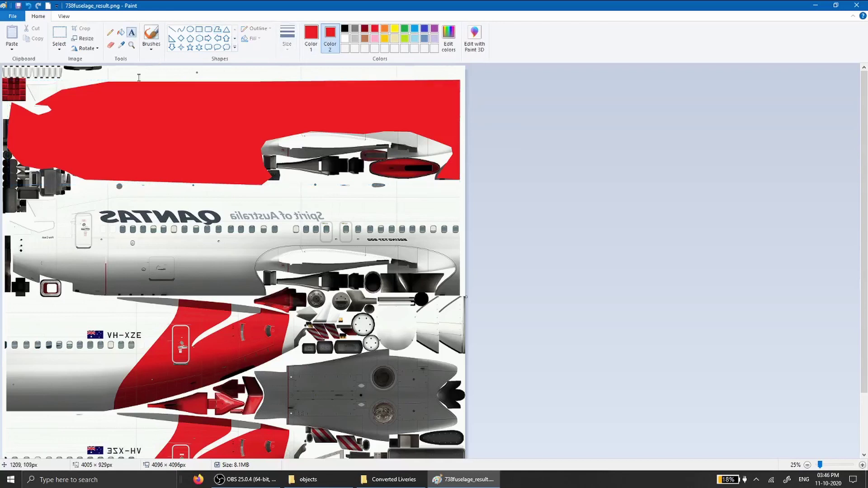
{"action": "left_click_drag", "start_coordinate": [113, 102], "coordinate": [342, 128]}
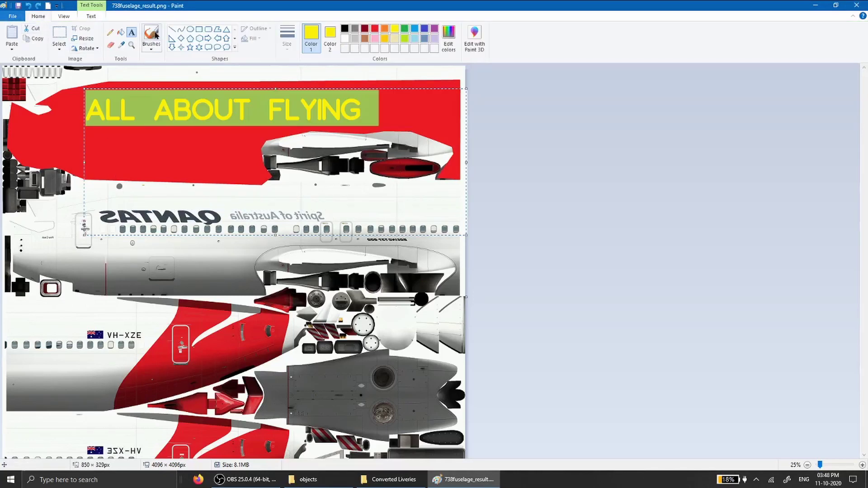
{"action": "left_click", "coordinate": [107, 34]}
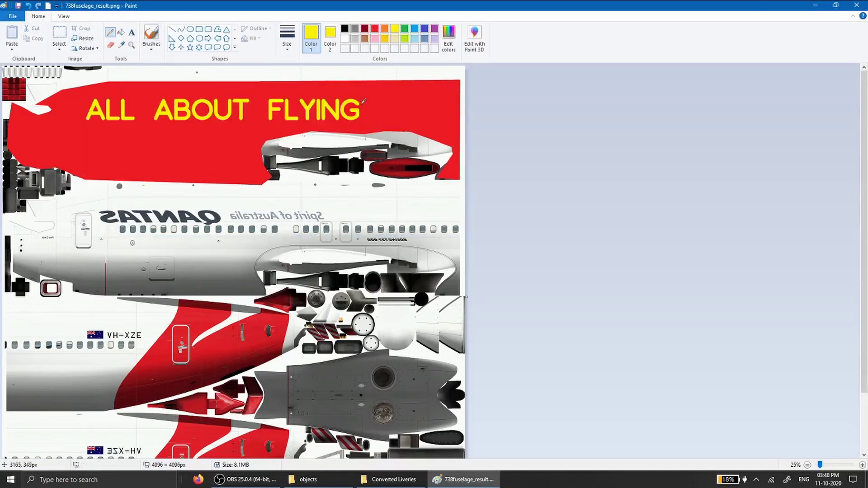
Frame the ALL ABOUT FLYING text with a yellow solid-outline rectangle about 2629 × 325 px, without fill, and adjust the line thickness
{"action": "left_click", "coordinate": [199, 29]}
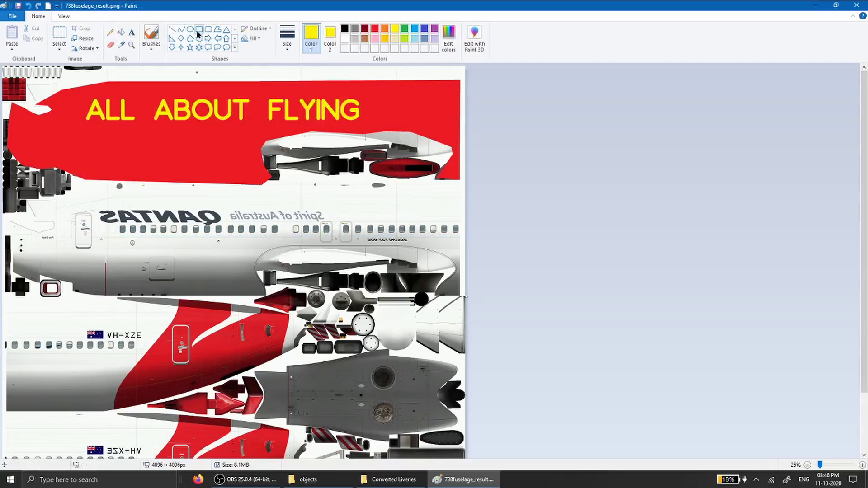
{"action": "left_click_drag", "start_coordinate": [79, 92], "coordinate": [376, 129]}
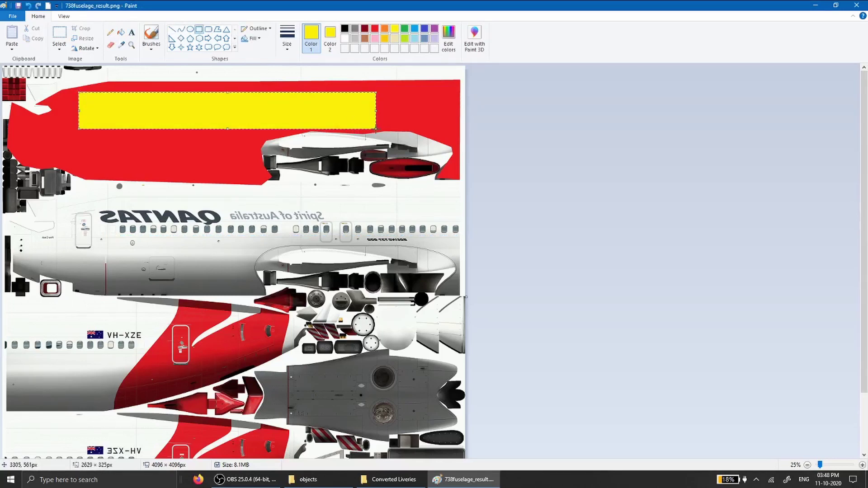
{"action": "left_click", "coordinate": [251, 39]}
{"action": "left_click", "coordinate": [246, 51]}
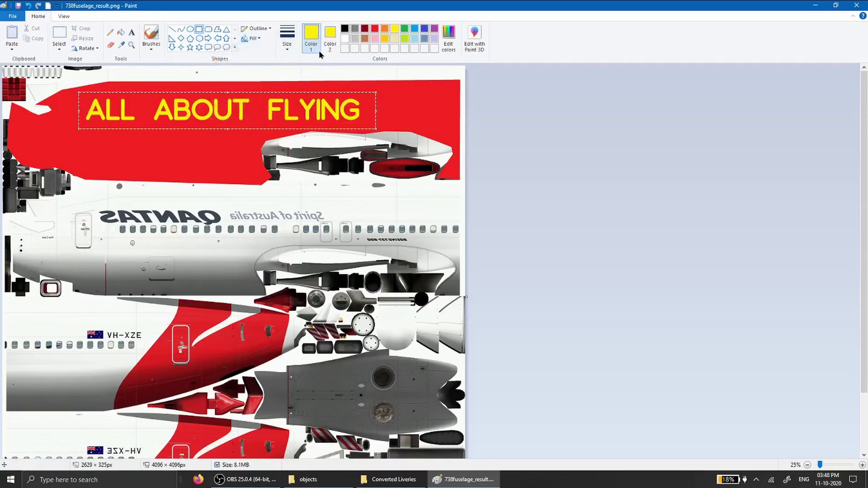
{"action": "left_click", "coordinate": [256, 29]}
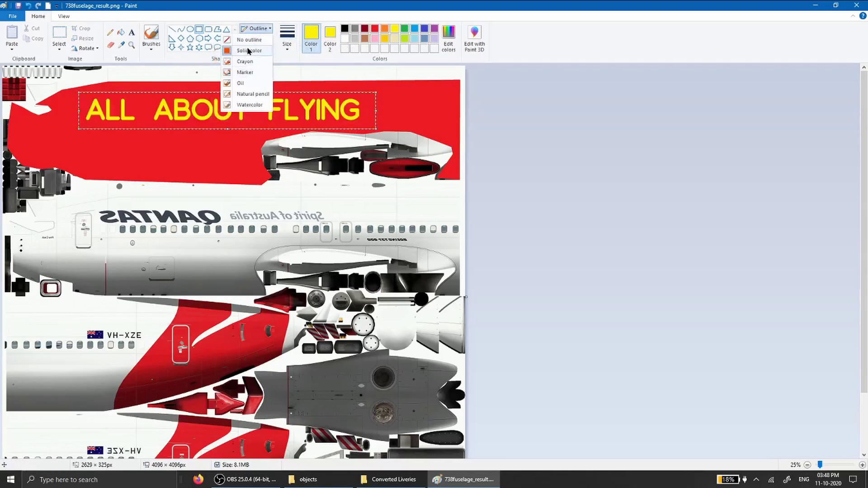
{"action": "left_click", "coordinate": [248, 51]}
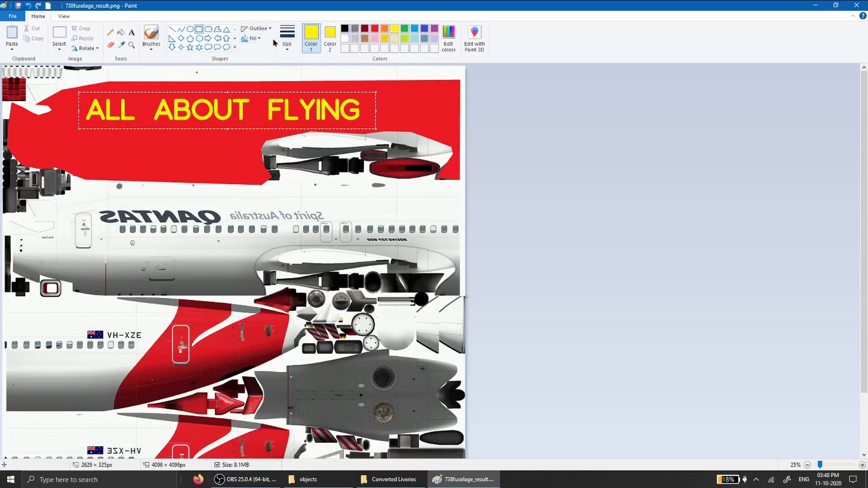
{"action": "left_click", "coordinate": [288, 39]}
{"action": "left_click", "coordinate": [271, 118]}
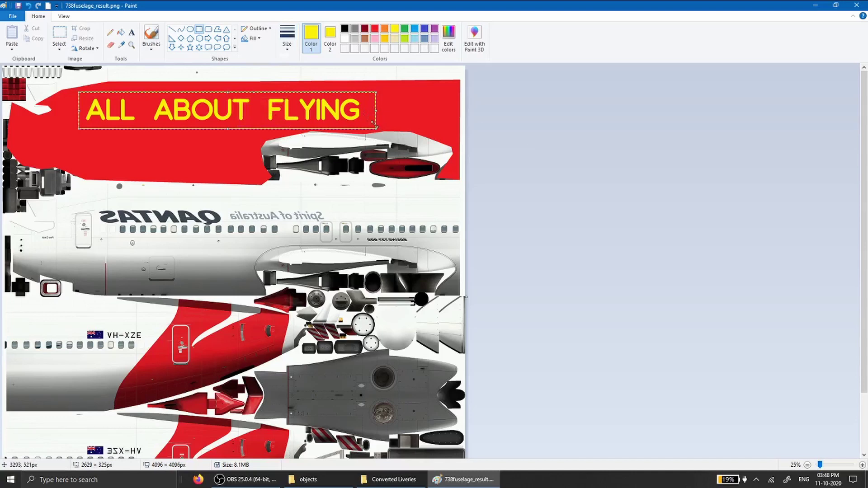
{"action": "left_click", "coordinate": [545, 110]}
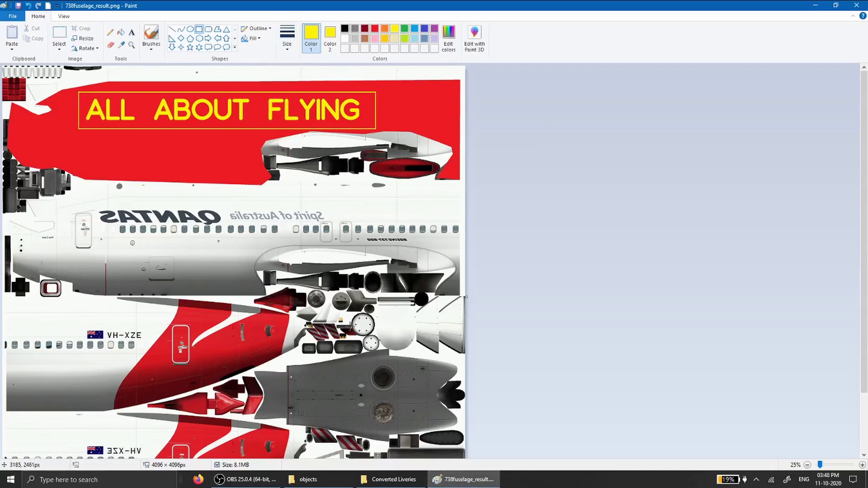
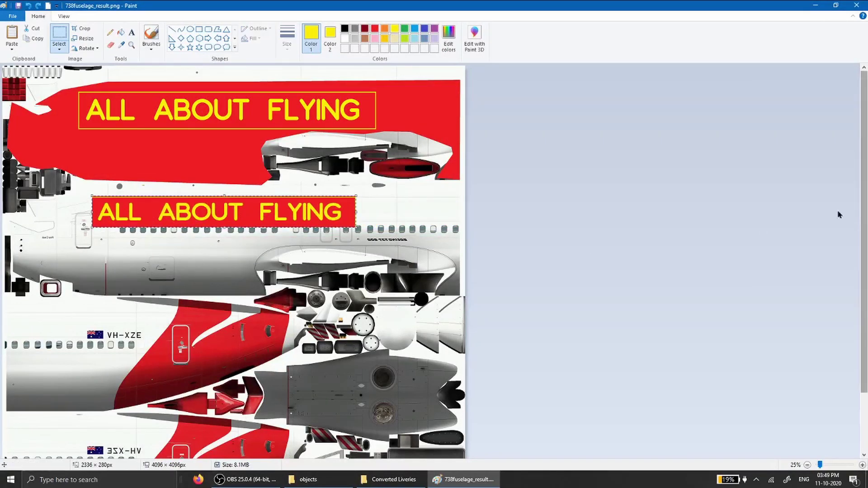
Fix the ALL ABOUT FLYING copy on the mirrored fuselage side and trace that side with a closed polygon about 3985 × 885 px
{"action": "left_click", "coordinate": [603, 215]}
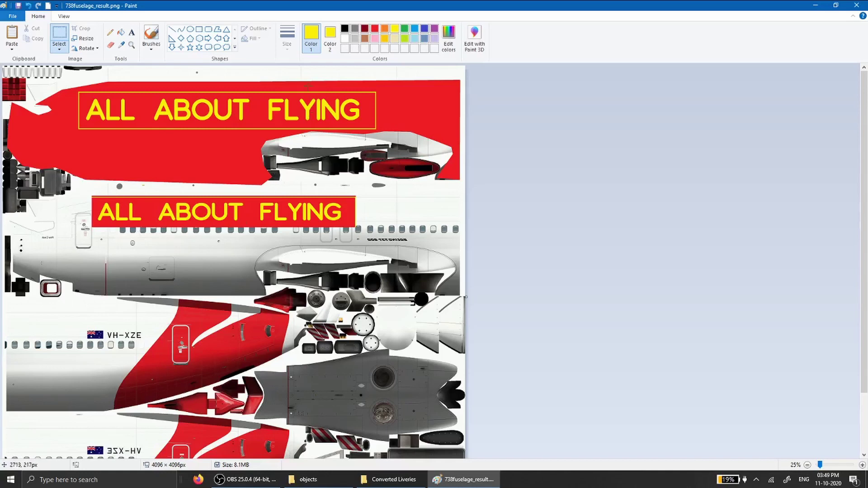
{"action": "left_click", "coordinate": [218, 29]}
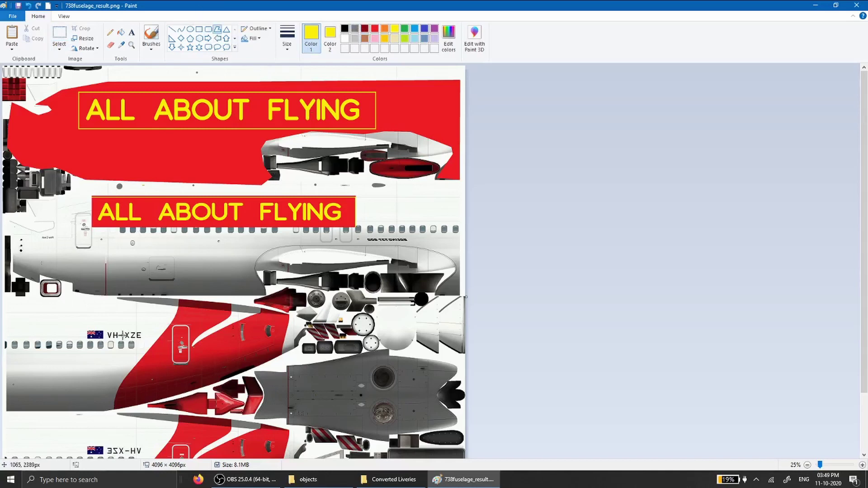
{"action": "left_click_drag", "start_coordinate": [34, 221], "coordinate": [91, 199]}
{"action": "left_click", "coordinate": [301, 196]}
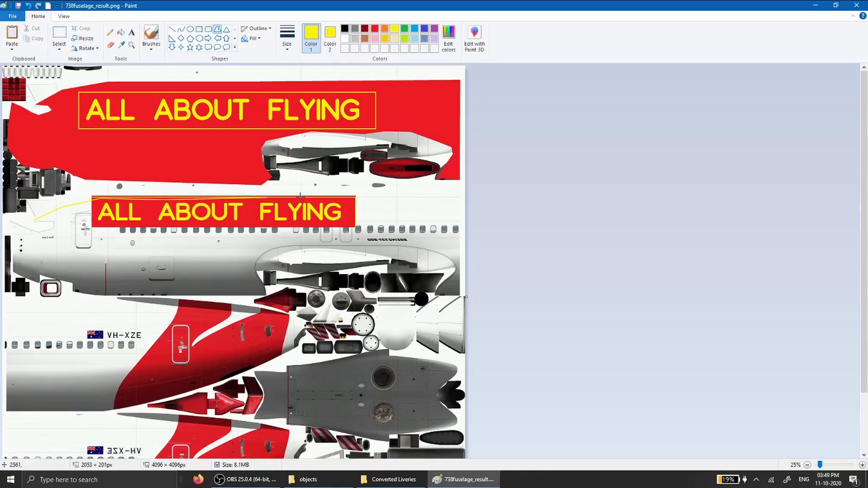
{"action": "left_click", "coordinate": [457, 200]}
{"action": "left_click", "coordinate": [461, 296]}
{"action": "left_click", "coordinate": [435, 297]}
{"action": "left_click", "coordinate": [446, 266]}
{"action": "left_click", "coordinate": [423, 252]}
{"action": "left_click", "coordinate": [339, 246]}
{"action": "left_click", "coordinate": [292, 248]}
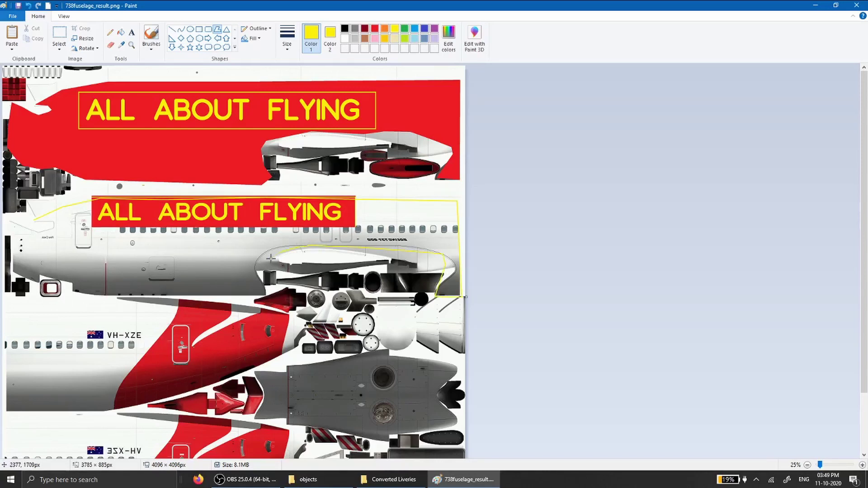
{"action": "left_click", "coordinate": [268, 295]}
{"action": "left_click", "coordinate": [69, 295]}
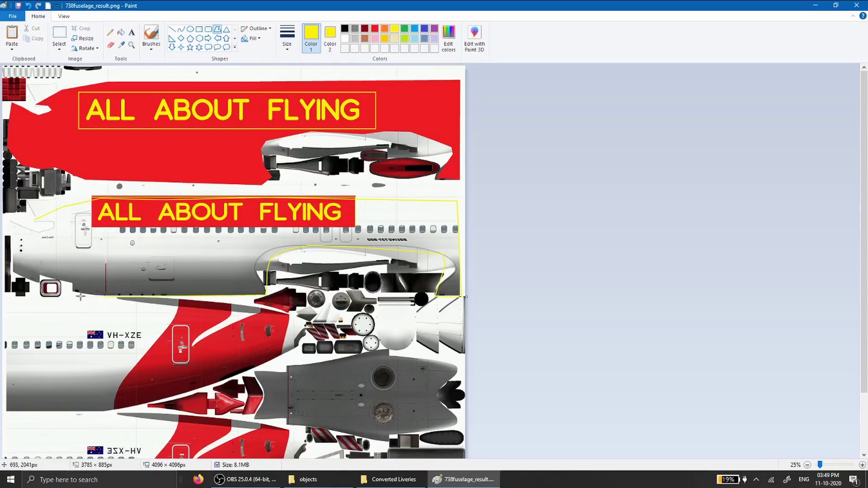
{"action": "left_click", "coordinate": [39, 277]}
{"action": "left_click", "coordinate": [14, 264]}
{"action": "left_click", "coordinate": [13, 240]}
{"action": "left_click", "coordinate": [23, 224]}
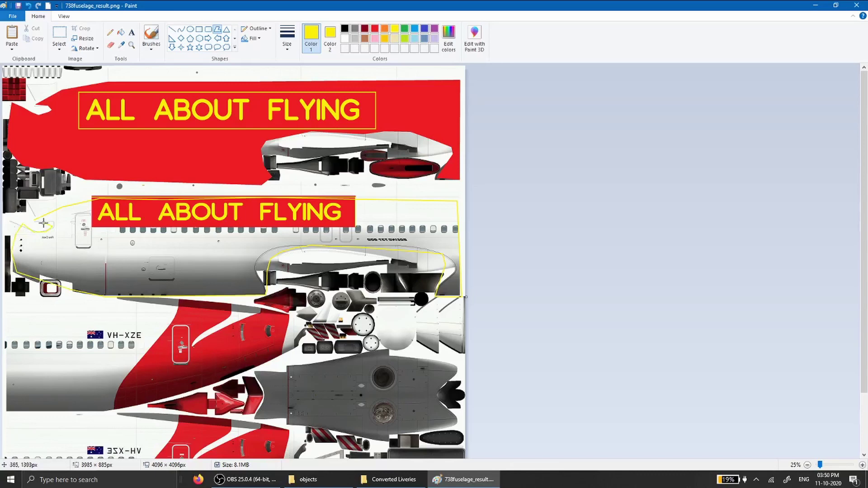
{"action": "scroll", "coordinate": [159, 392], "scroll_direction": "up", "scroll_amount": 2}
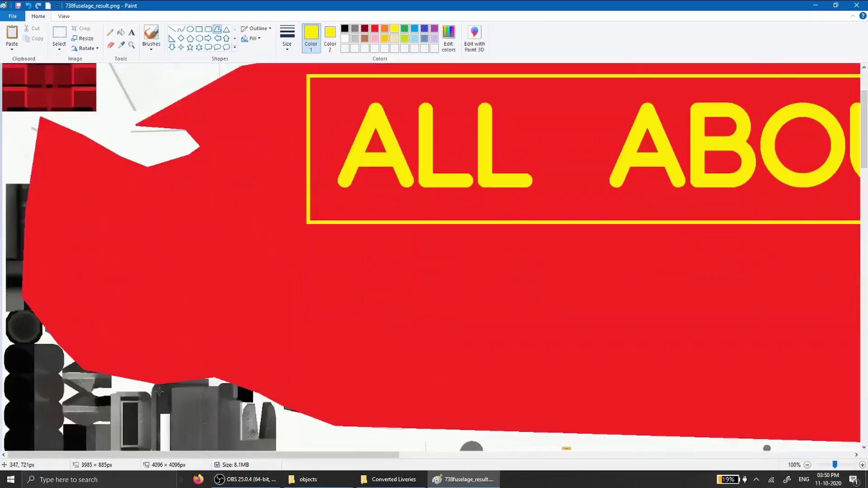
{"action": "scroll", "coordinate": [159, 391], "scroll_direction": "down", "scroll_amount": 5}
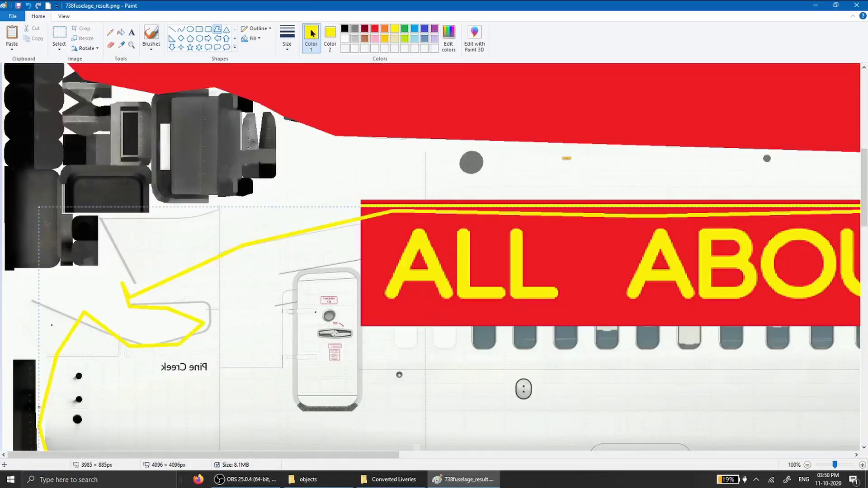
Give the mirrored fuselage polygon a solid colour fill, with both its outline and fill in red
{"action": "left_click", "coordinate": [248, 39]}
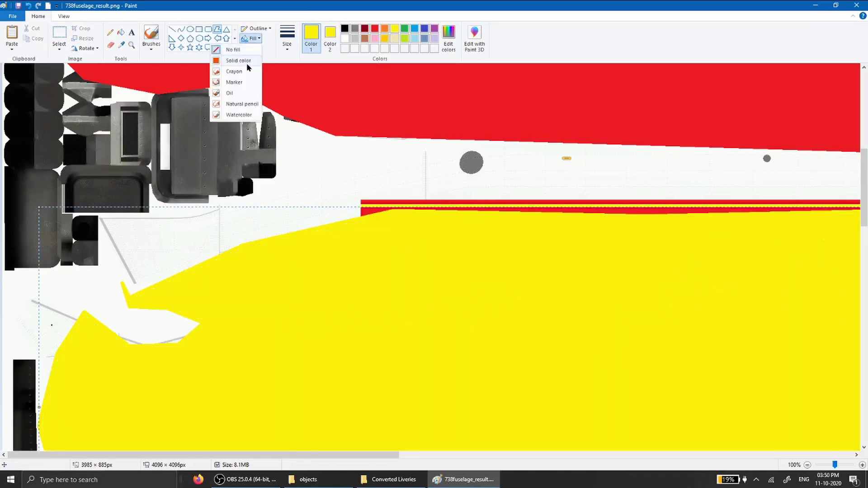
{"action": "left_click", "coordinate": [247, 63]}
{"action": "left_click", "coordinate": [375, 29]}
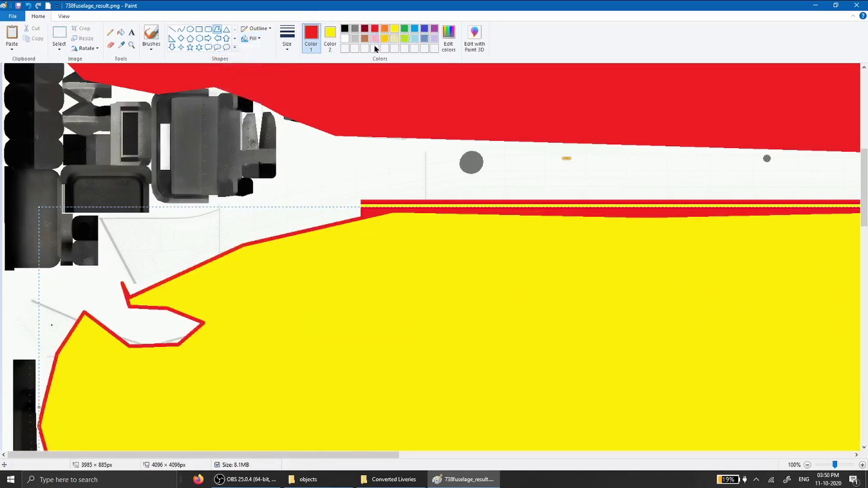
{"action": "left_click", "coordinate": [330, 38]}
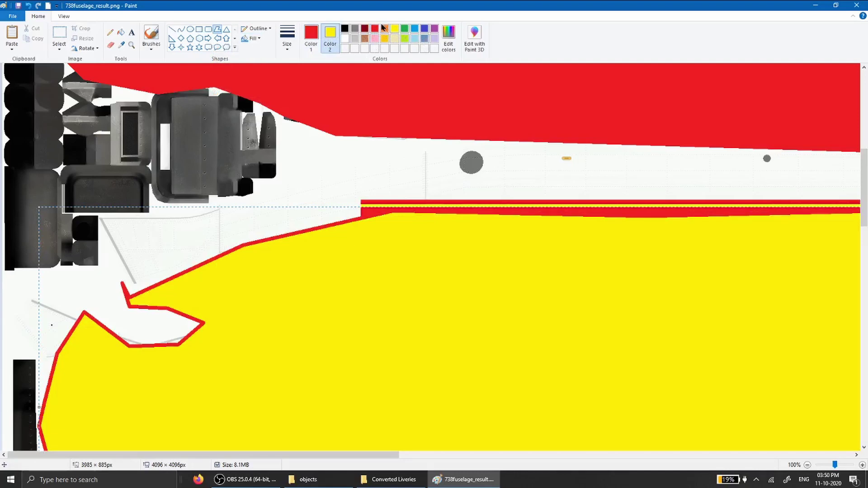
{"action": "left_click", "coordinate": [376, 28]}
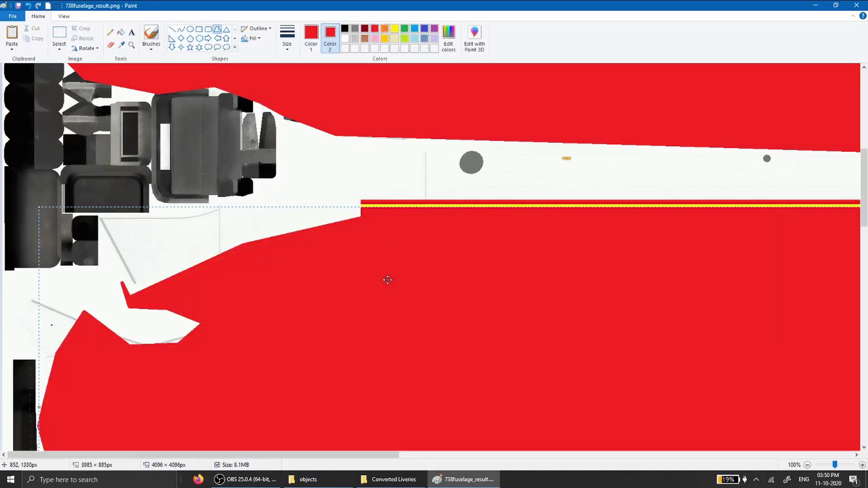
{"action": "key", "text": "ctrl+v"}
{"action": "left_click_drag", "start_coordinate": [211, 80], "coordinate": [673, 274]}
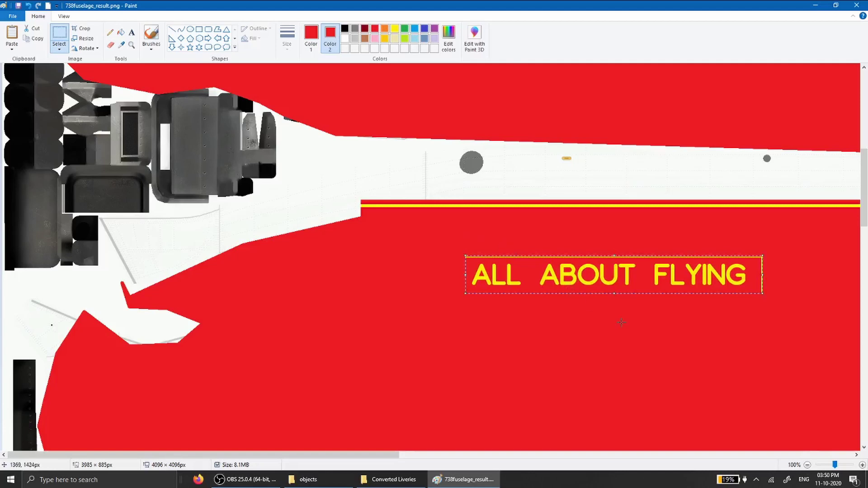
{"action": "scroll", "coordinate": [621, 323], "scroll_direction": "up", "scroll_amount": 2}
{"action": "scroll", "coordinate": [624, 326], "scroll_direction": "down", "scroll_amount": 2}
{"action": "scroll", "coordinate": [302, 212], "scroll_direction": "up", "scroll_amount": 1}
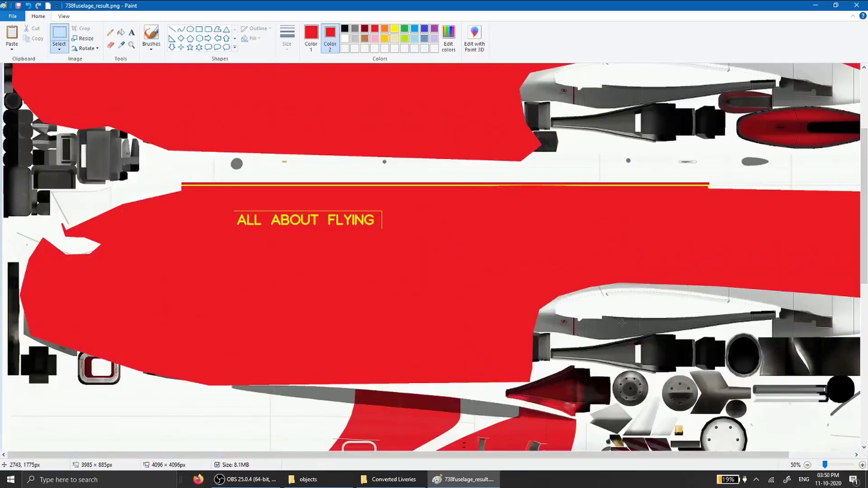
{"action": "key", "text": "Delete"}
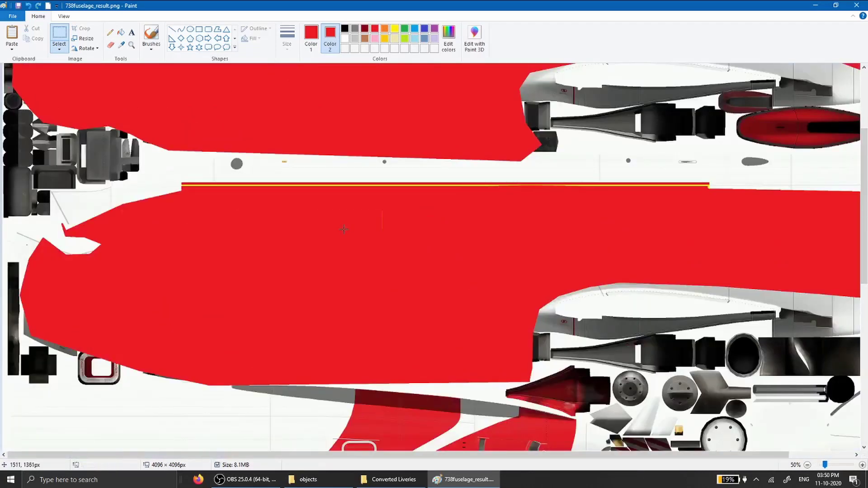
Paste the framed ALL ABOUT FLYING title onto the mirrored red fuselage side and enlarge it to about 2064 × 260 px
{"action": "key", "text": "ctrl+v"}
{"action": "left_click_drag", "start_coordinate": [39, 75], "coordinate": [253, 207]}
{"action": "left_click_drag", "start_coordinate": [368, 220], "coordinate": [685, 257]}
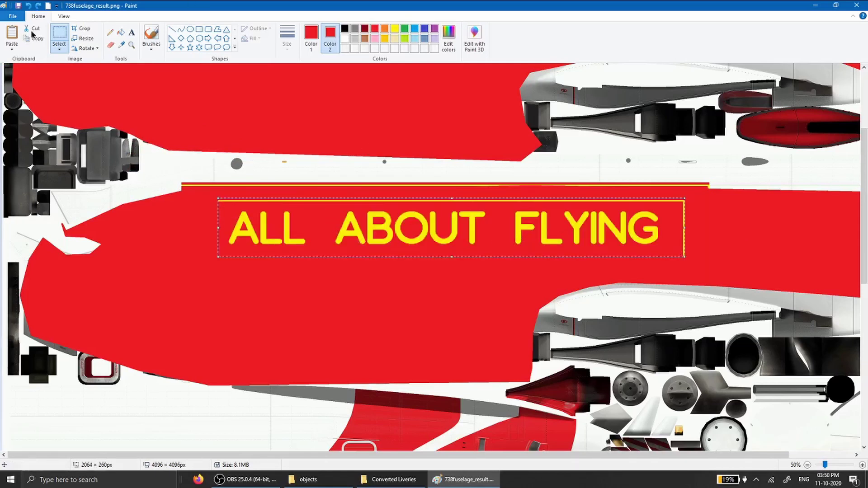
Flip the pasted ALL ABOUT FLYING title horizontally and nudge it into place below the striped upper edge of the mirrored fuselage side
{"action": "right_click", "coordinate": [187, 233]}
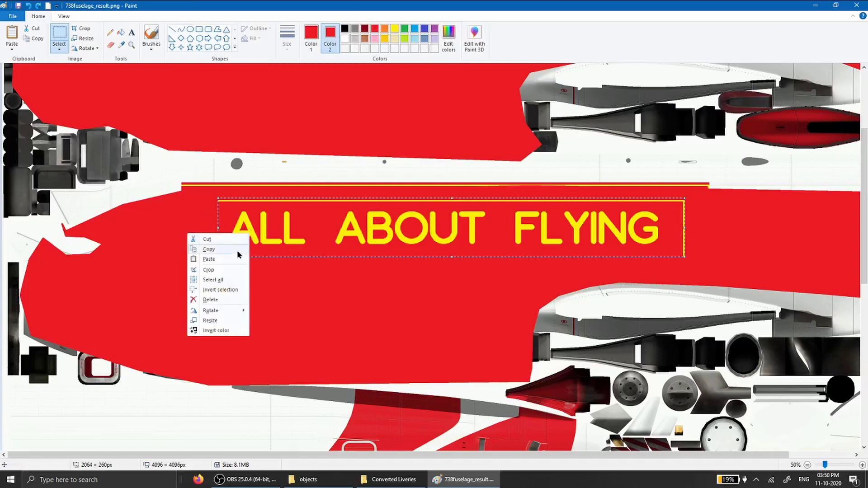
{"action": "mouse_move", "coordinate": [238, 310]}
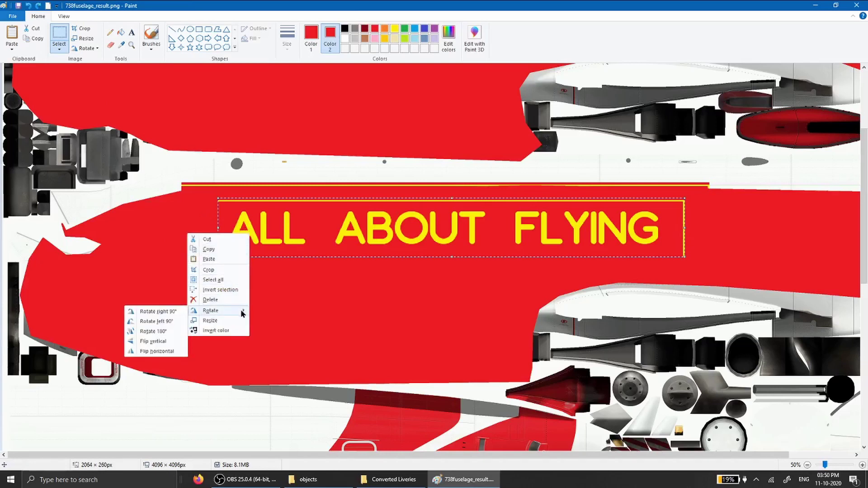
{"action": "left_click", "coordinate": [156, 351]}
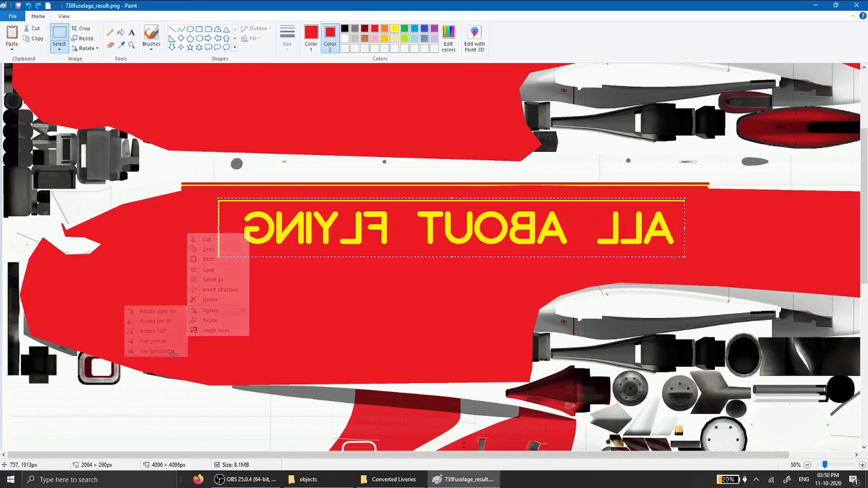
{"action": "left_click_drag", "start_coordinate": [518, 231], "coordinate": [527, 238]}
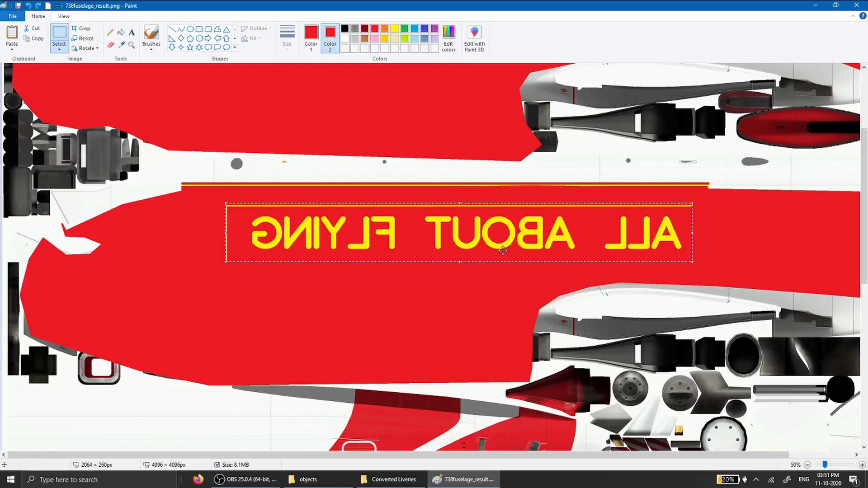
Save and close the texture, then move 738fuselage_result.png into the Flashy stuff livery's objects folder, granting administrator permission
{"action": "key", "text": "ctrl+s"}
{"action": "left_click", "coordinate": [857, 6]}
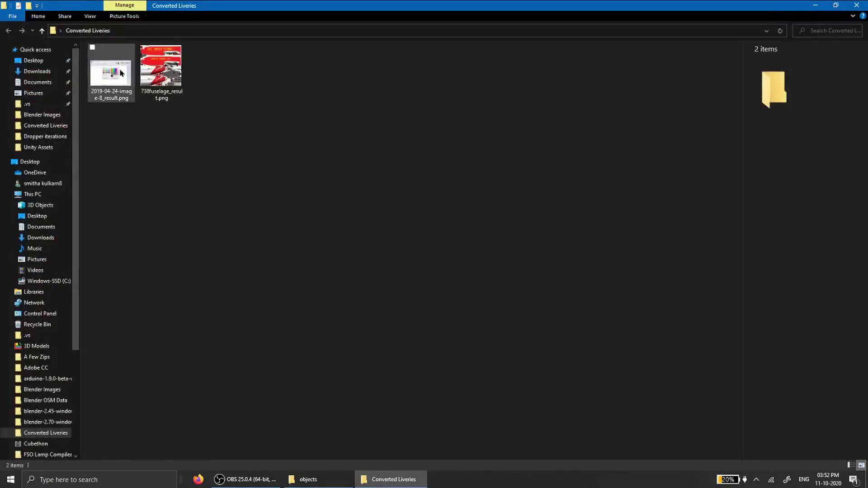
{"action": "left_click_drag", "start_coordinate": [161, 68], "coordinate": [425, 163]}
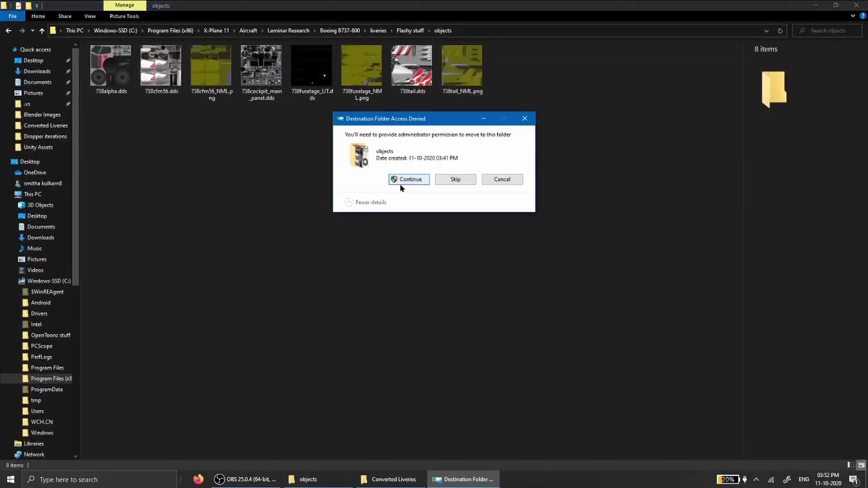
{"action": "left_click", "coordinate": [399, 180]}
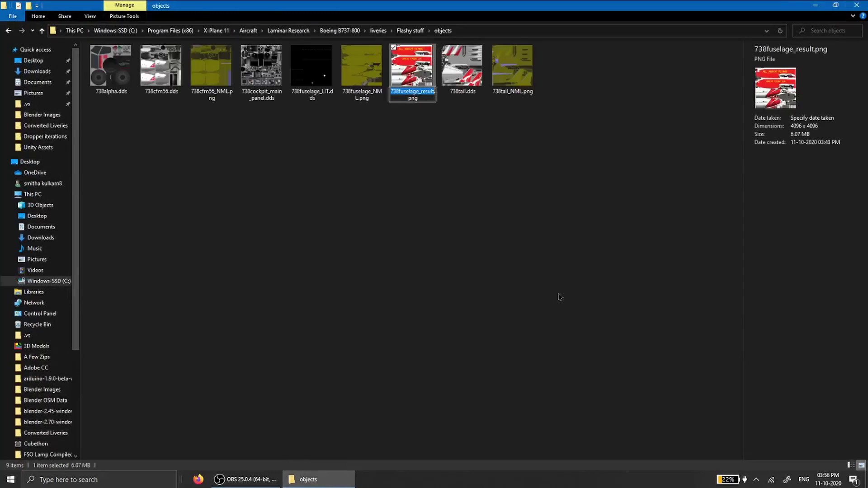
Rename 738fuselage_result.png in the objects folder to 738fuselage.png, granting administrator permission
{"action": "key", "text": "Return"}
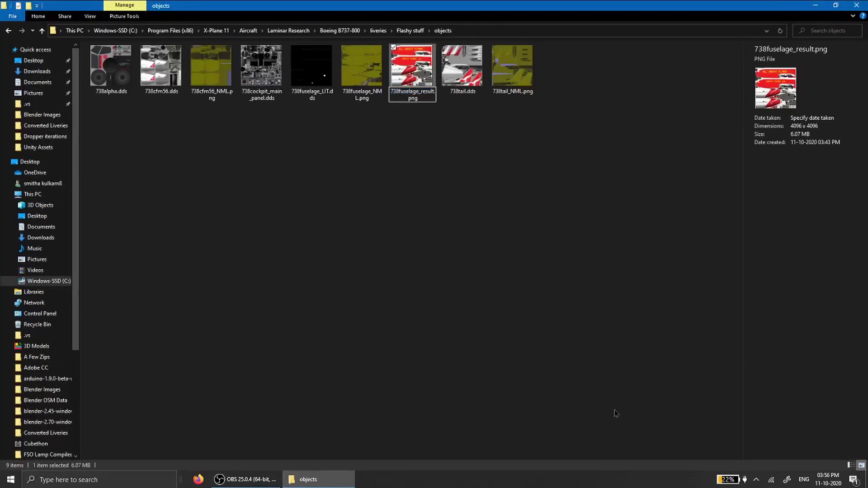
{"action": "key", "text": "BackSpace"}
{"action": "key", "text": "BackSpace"}
{"action": "key", "text": "BackSpace"}
{"action": "key", "text": "BackSpace"}
{"action": "key", "text": "BackSpace"}
{"action": "key", "text": "BackSpace"}
{"action": "key", "text": "BackSpace"}
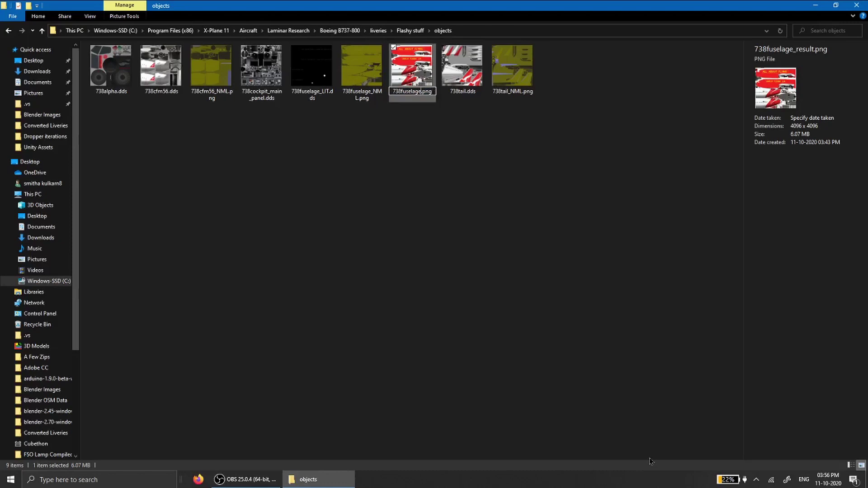
{"action": "key", "text": "Return"}
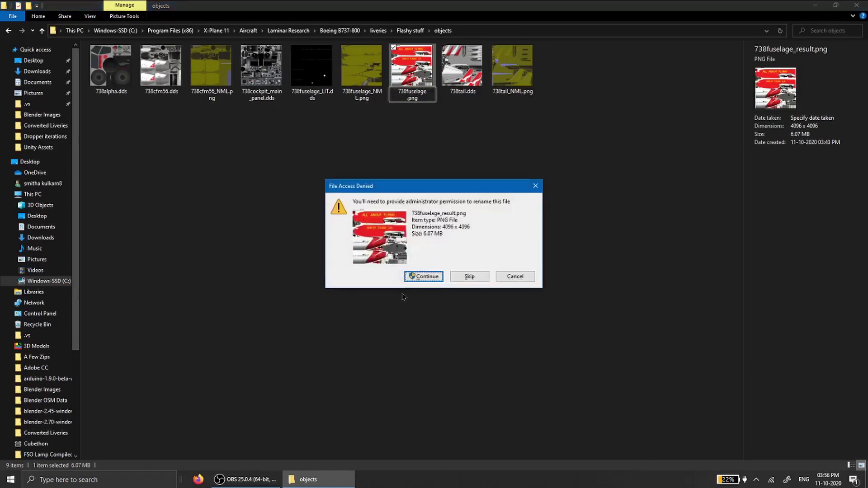
{"action": "left_click", "coordinate": [404, 277]}
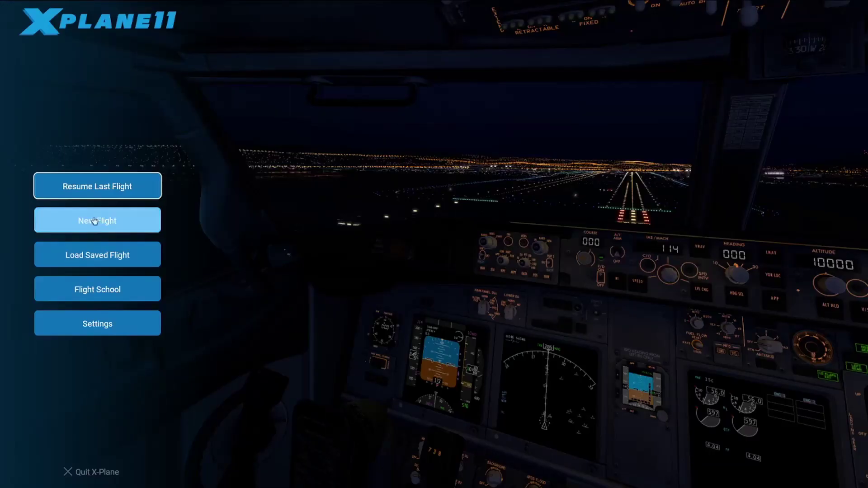
Start a new flight in X-Plane 11 with the Boeing 737-800 wearing the Flashy stuff livery
{"action": "left_click", "coordinate": [99, 219]}
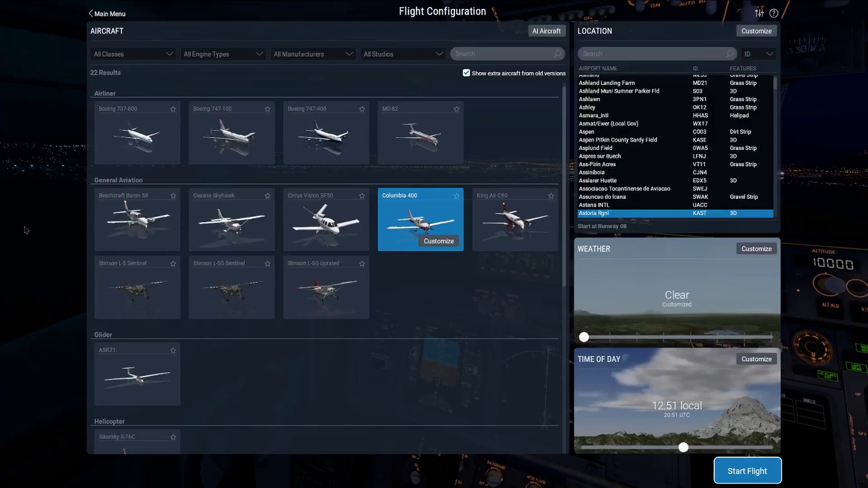
{"action": "left_click", "coordinate": [126, 136]}
{"action": "left_click", "coordinate": [156, 154]}
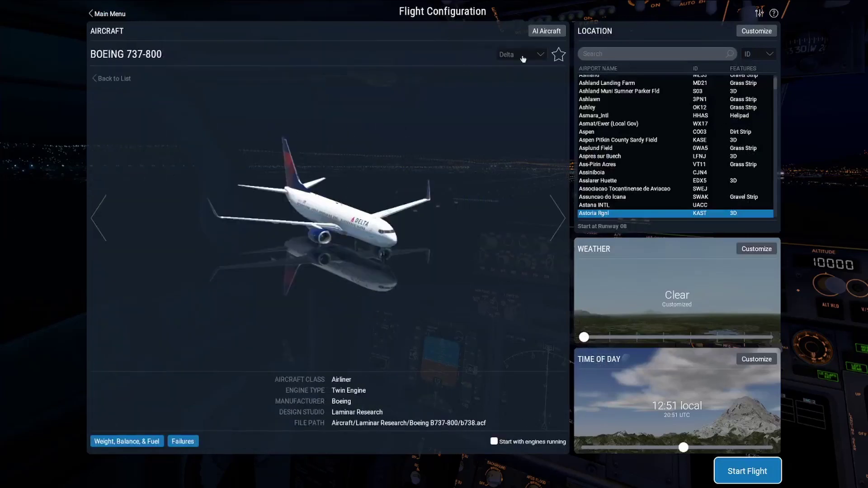
{"action": "left_click", "coordinate": [523, 59]}
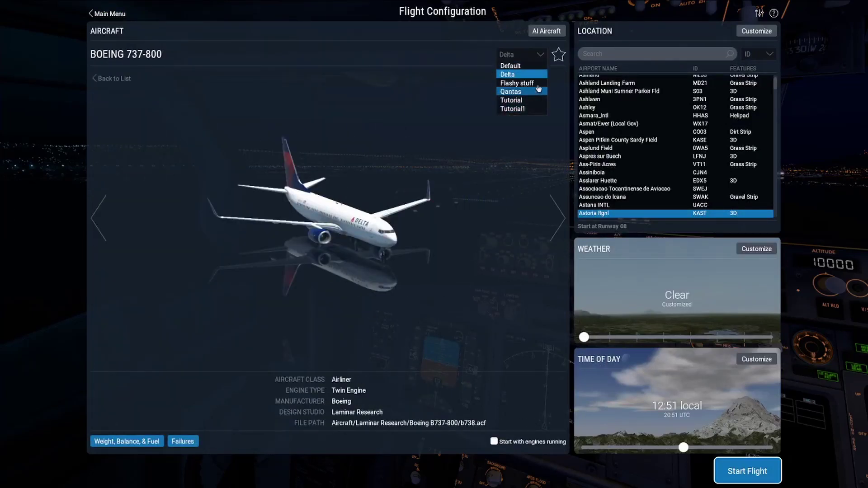
{"action": "left_click", "coordinate": [539, 90]}
{"action": "left_click", "coordinate": [520, 54]}
{"action": "left_click", "coordinate": [525, 83]}
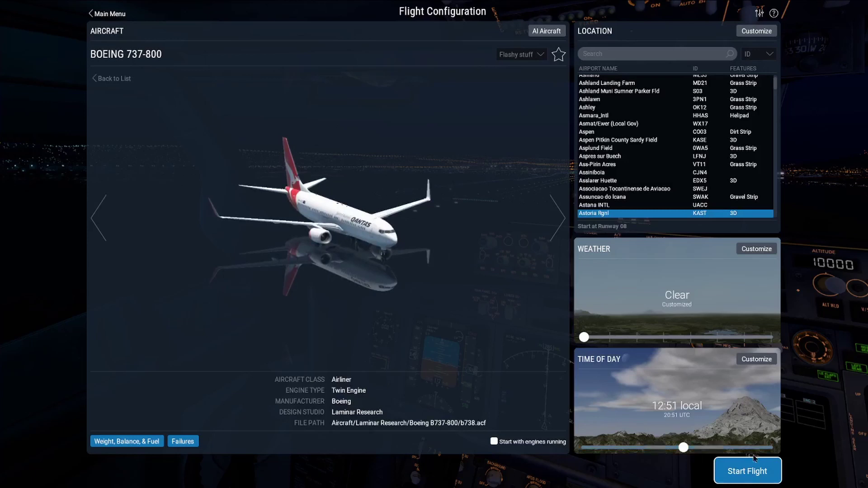
{"action": "left_click", "coordinate": [753, 479]}
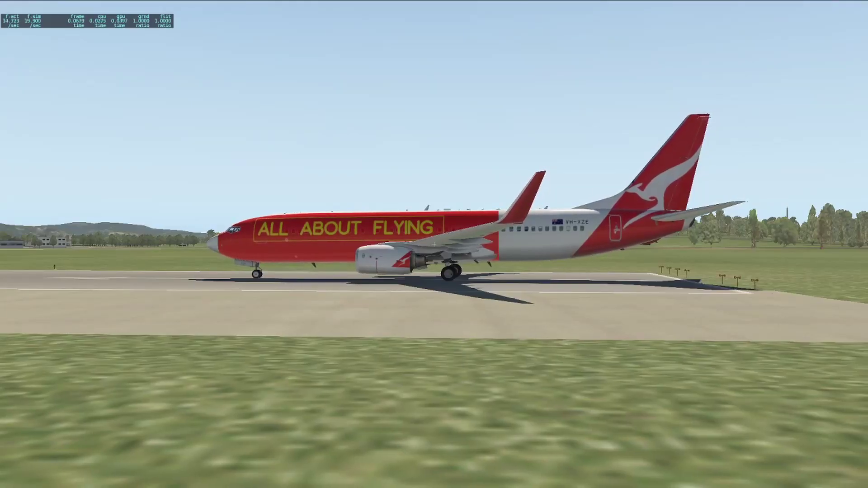
Examine the repainted 737-800 on the runway from above, behind, both sides and the nose to check the titles and red fuselage paint
{"action": "left_click_drag", "start_coordinate": [542, 371], "coordinate": [242, 295]}
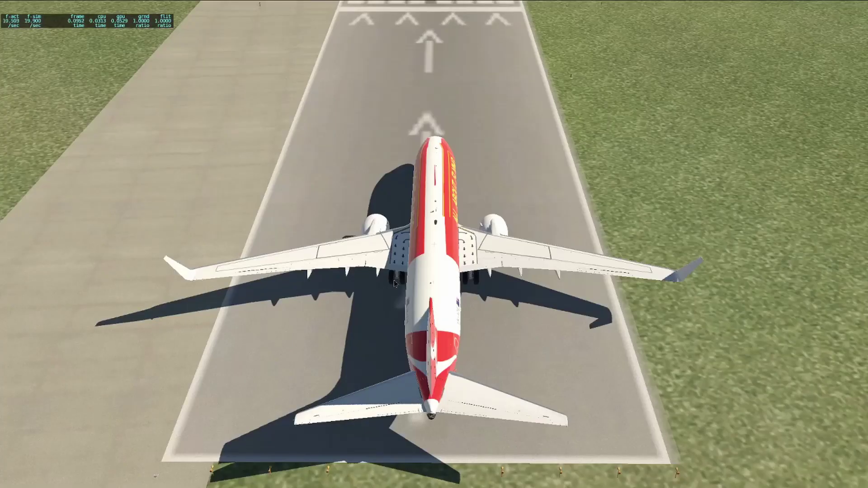
{"action": "key", "text": "shift+5"}
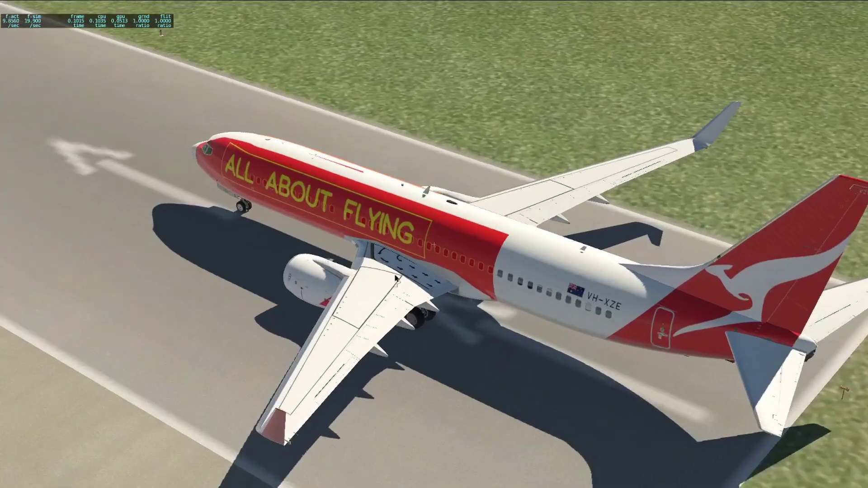
{"action": "key", "text": "shift+5"}
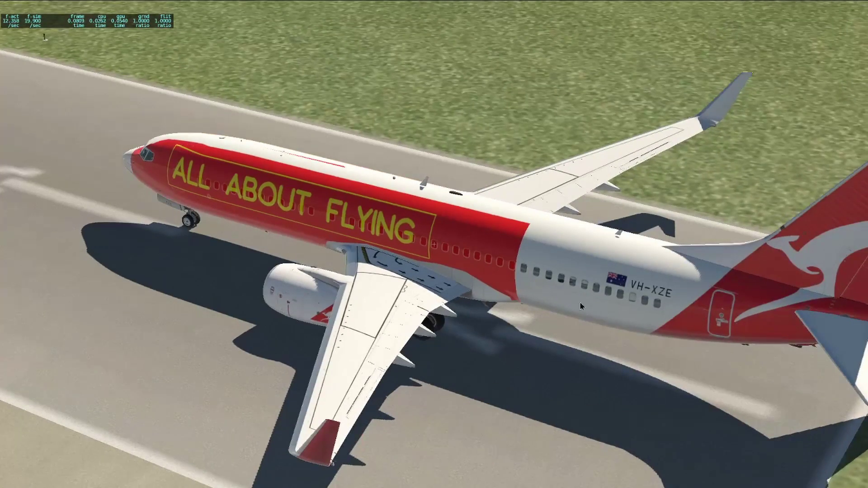
{"action": "key", "text": "shift+5"}
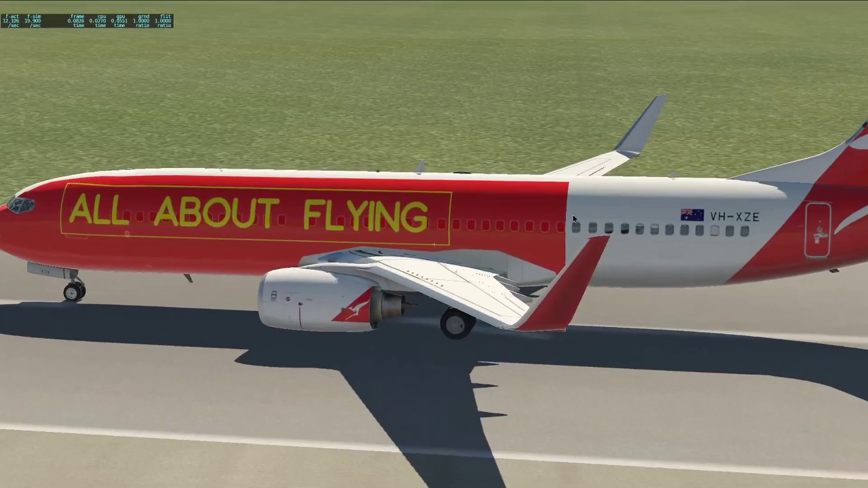
{"action": "scroll", "coordinate": [352, 231], "scroll_direction": "up", "scroll_amount": 5}
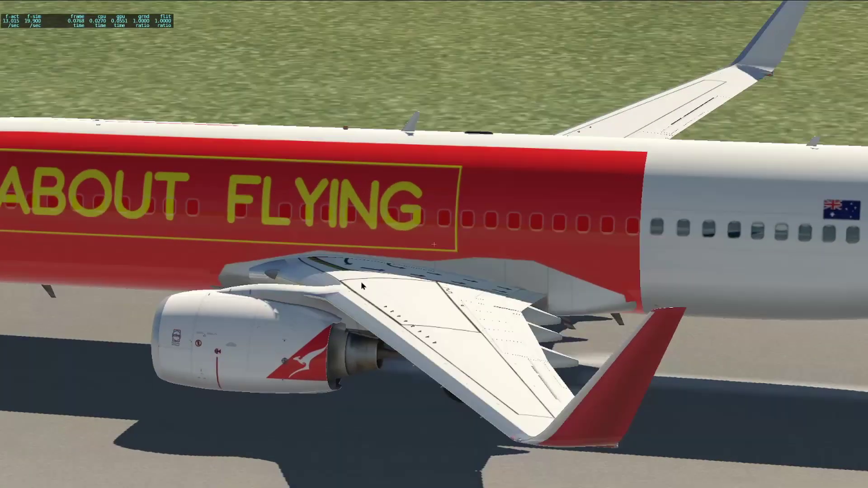
{"action": "key", "text": "shift+4"}
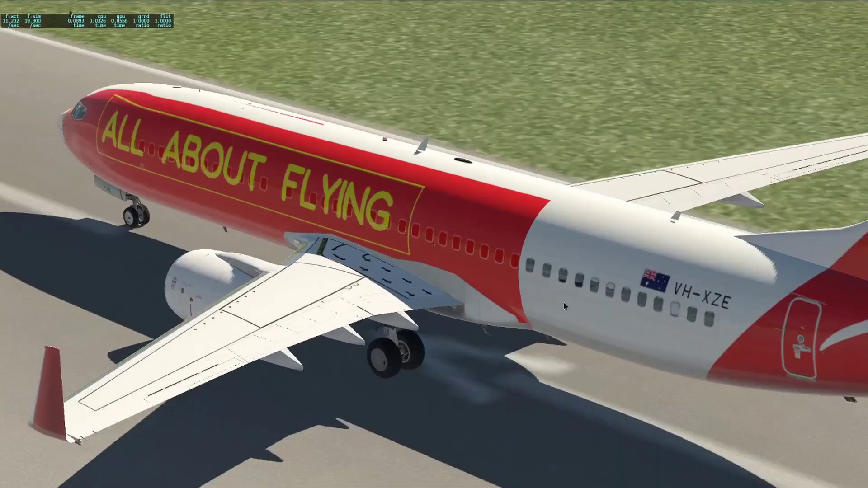
{"action": "key", "text": "shift+8"}
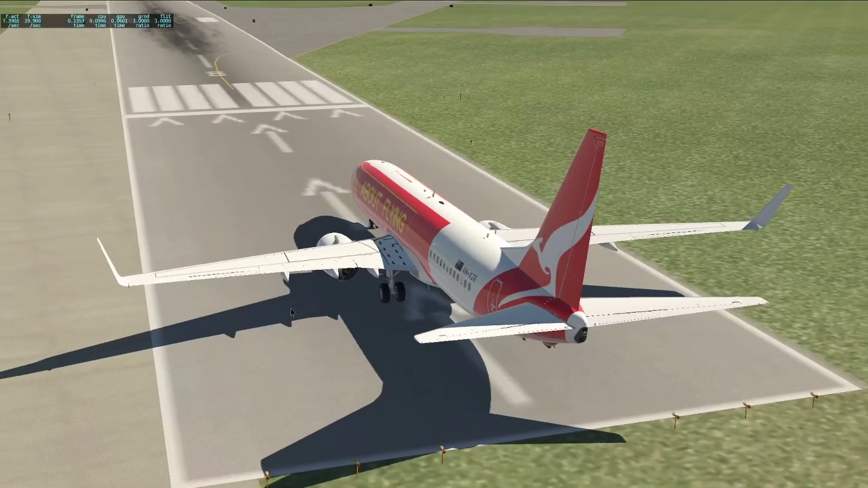
{"action": "key", "text": "shift+4"}
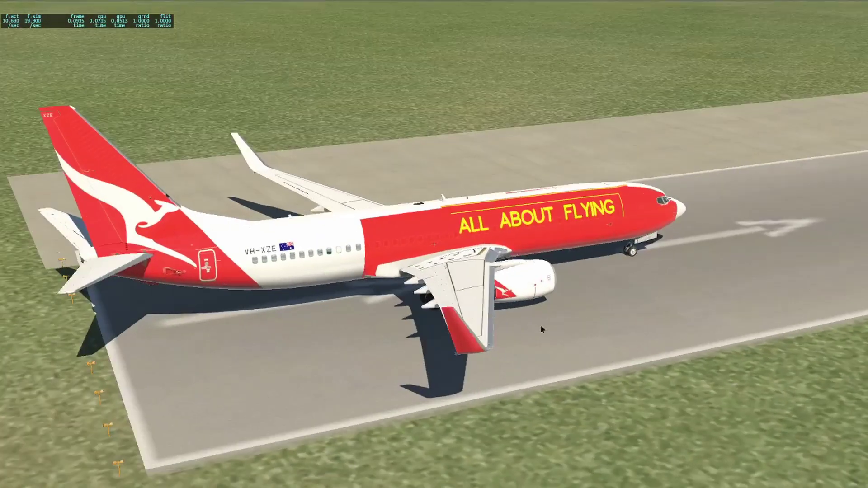
{"action": "left_click_drag", "start_coordinate": [543, 330], "coordinate": [197, 325]}
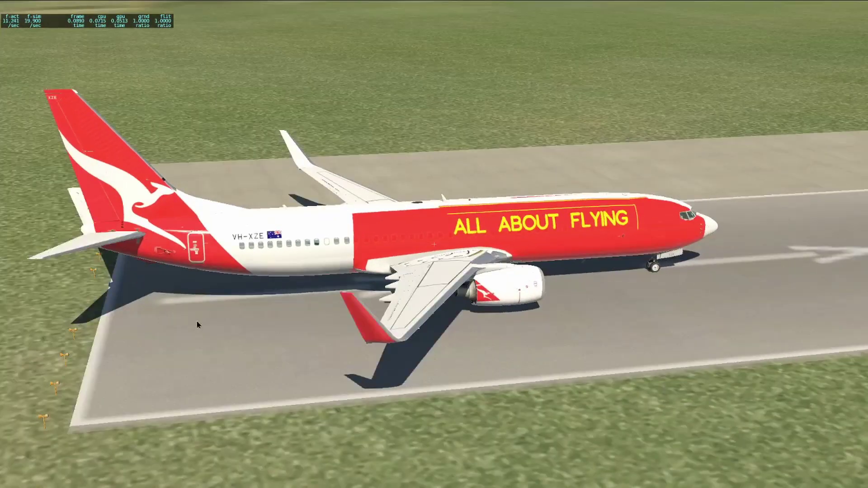
{"action": "left_click_drag", "start_coordinate": [623, 354], "coordinate": [328, 289]}
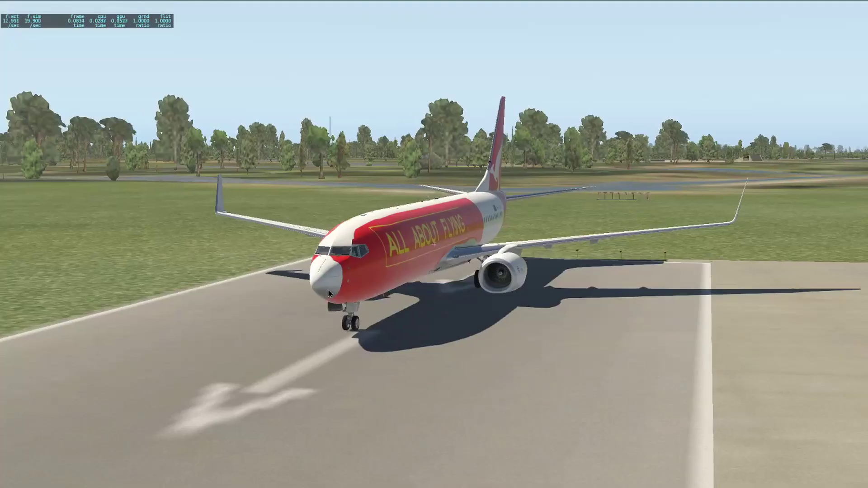
{"action": "left_click_drag", "start_coordinate": [496, 314], "coordinate": [471, 306]}
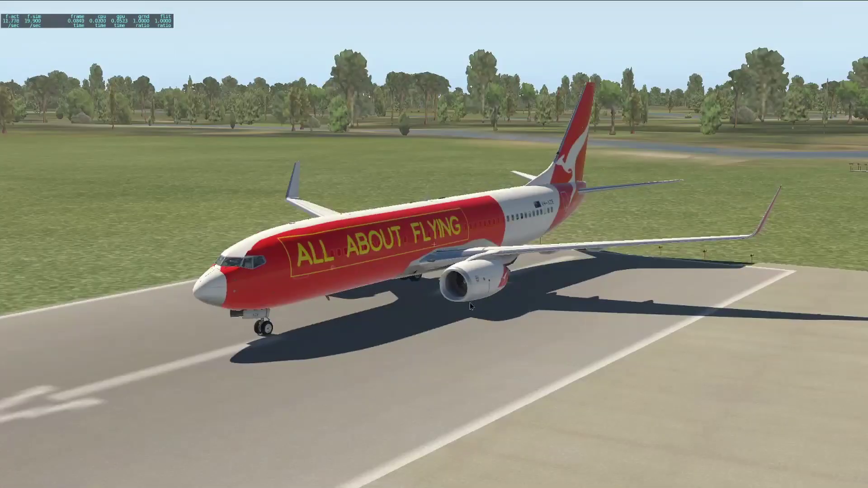